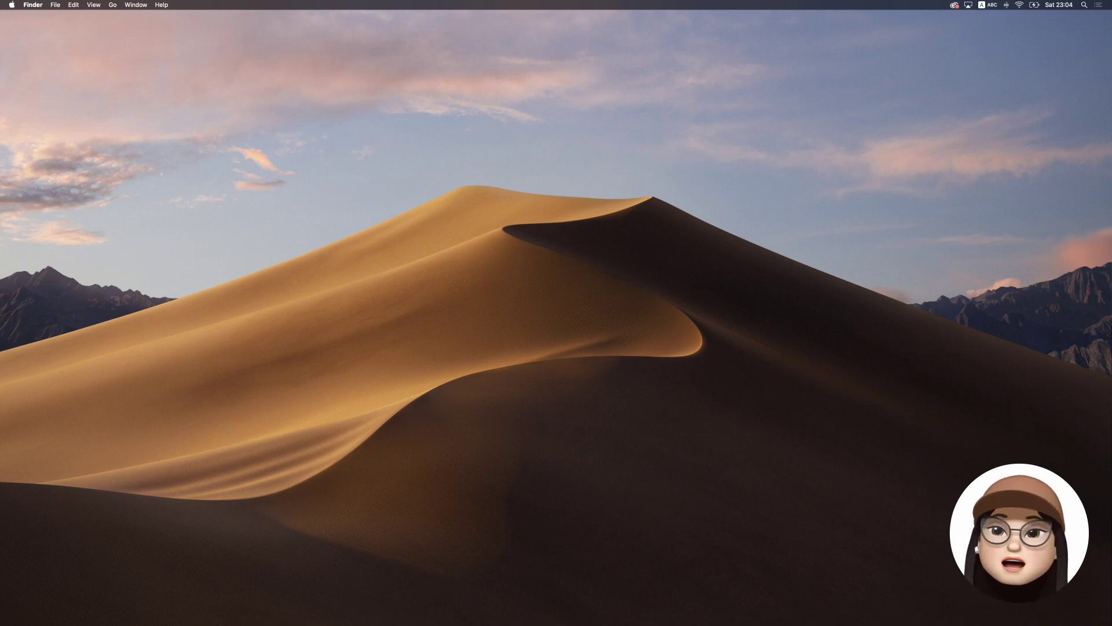
- Step the Bio Eggs count up and down in the preview, finishing at 0 with a 19,50 € total
left_click(654, 241)
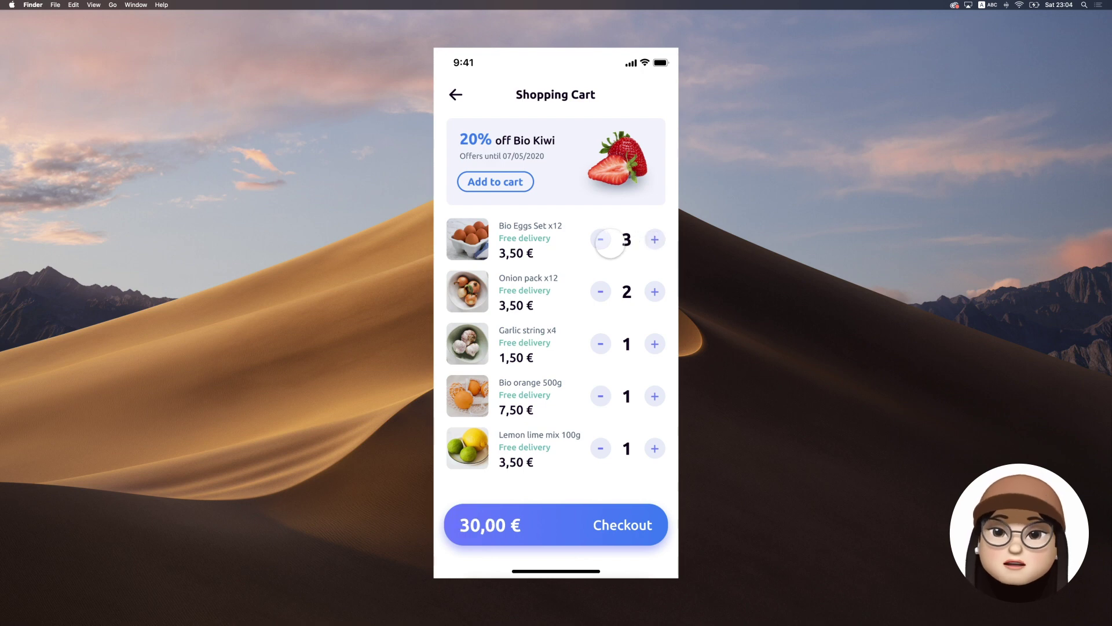
left_click(600, 239)
left_click(601, 239)
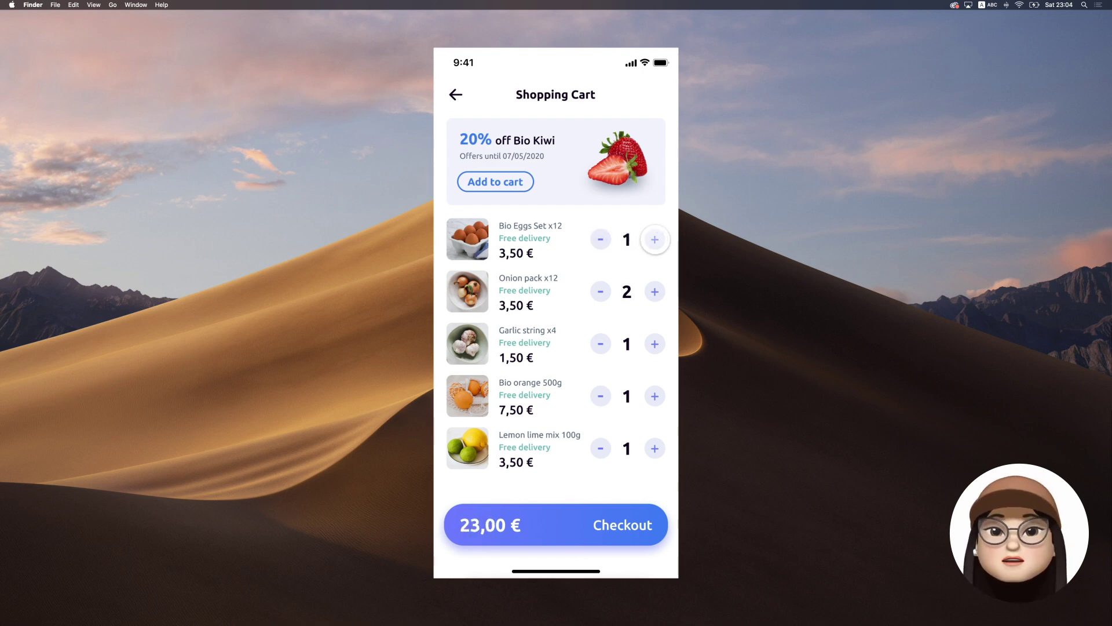
left_click(654, 239)
left_click(654, 240)
left_click(654, 239)
left_click(655, 239)
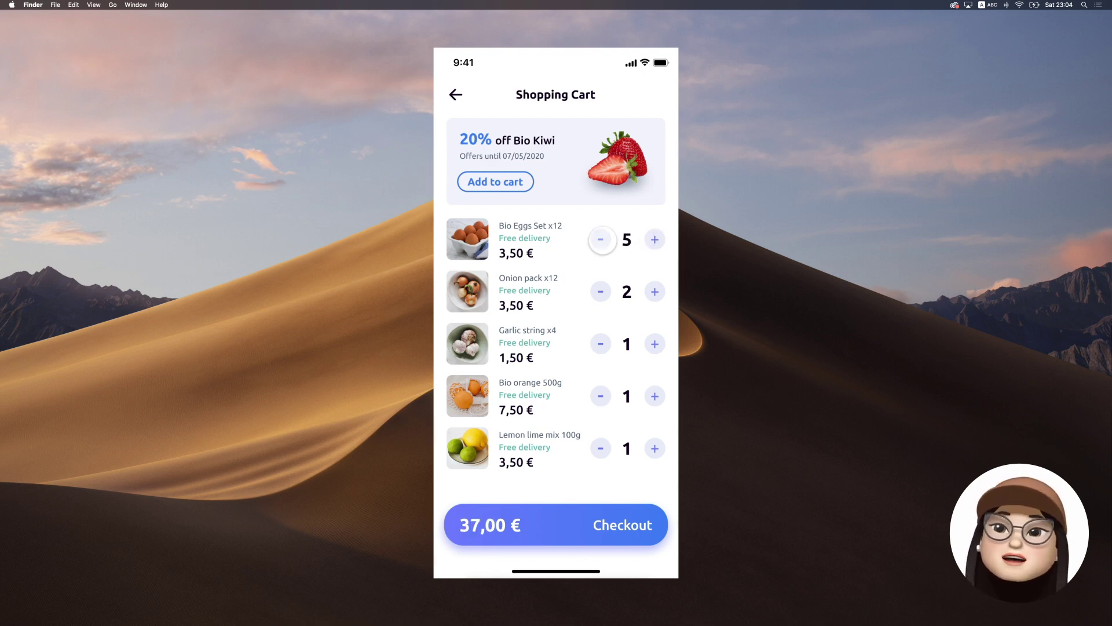
left_click(603, 240)
left_click(603, 240)
left_click(602, 239)
left_click(603, 240)
left_click(602, 240)
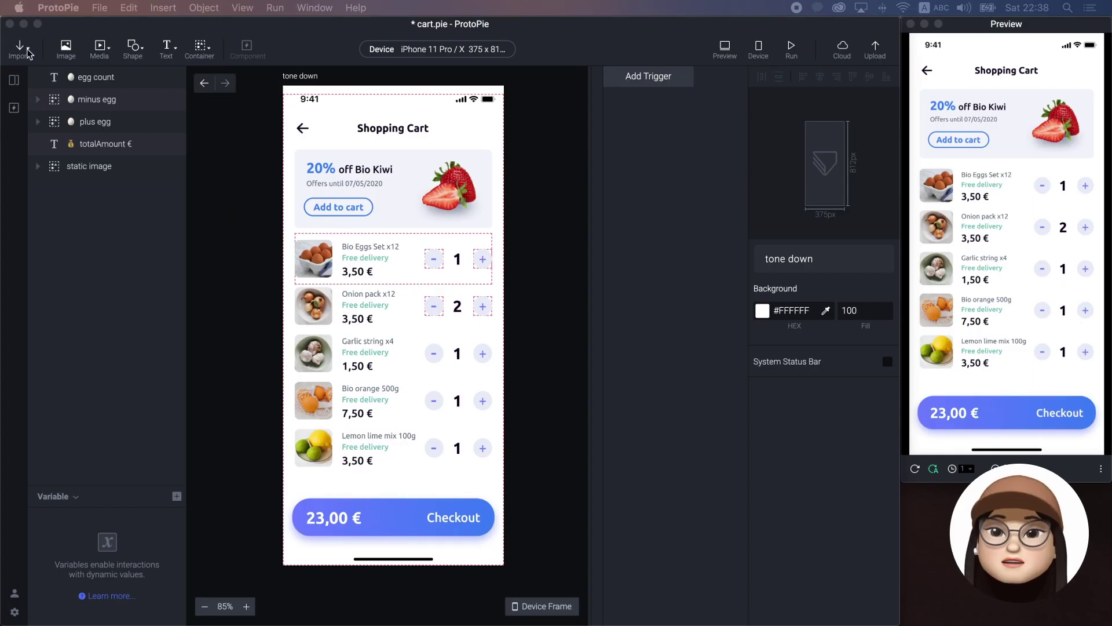
left_click(21, 50)
left_click(28, 54)
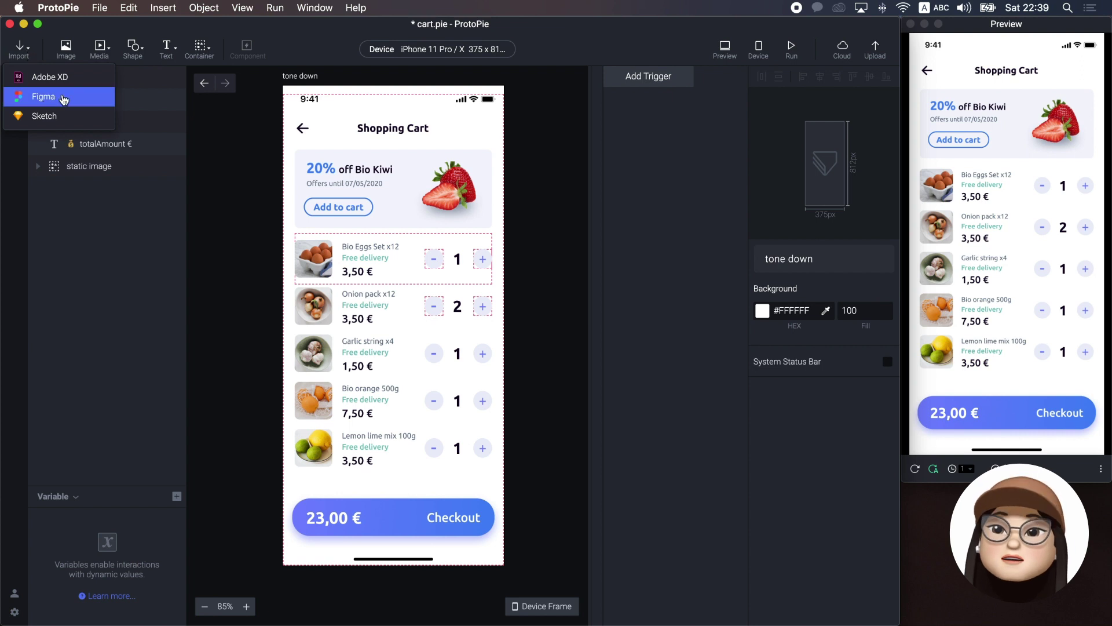
left_click(274, 127)
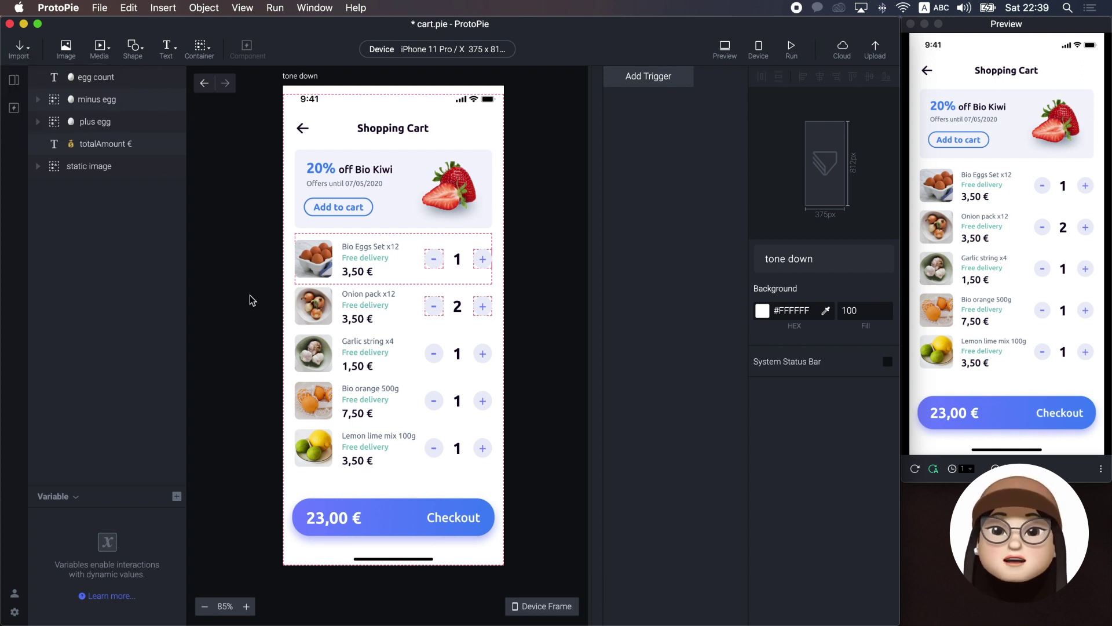
left_click(312, 208)
left_click(457, 261)
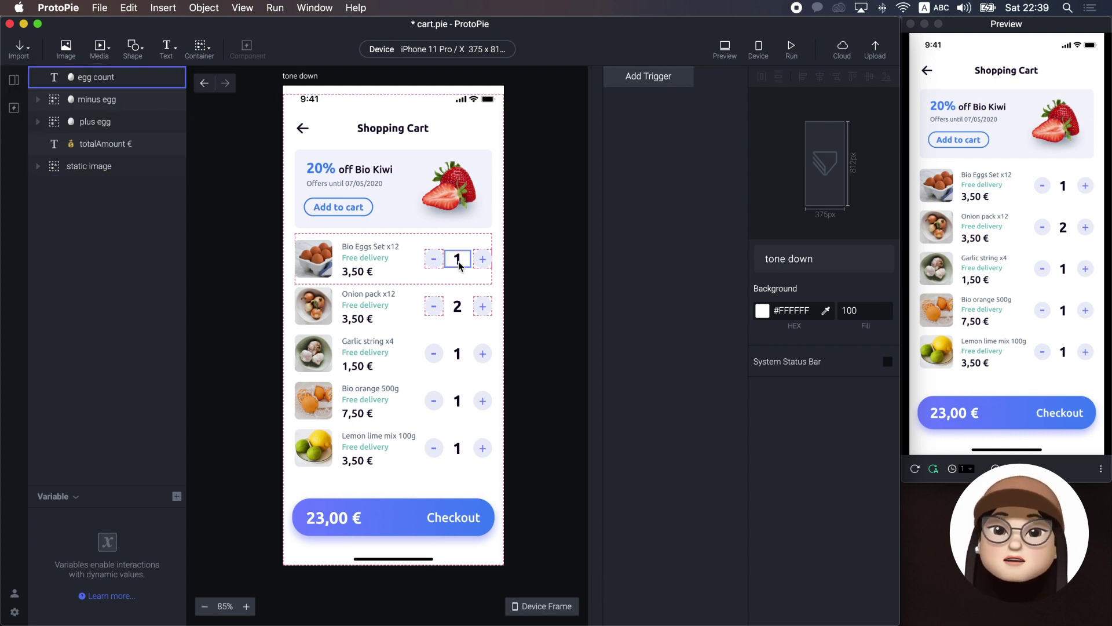
left_click(439, 320)
left_click(323, 525)
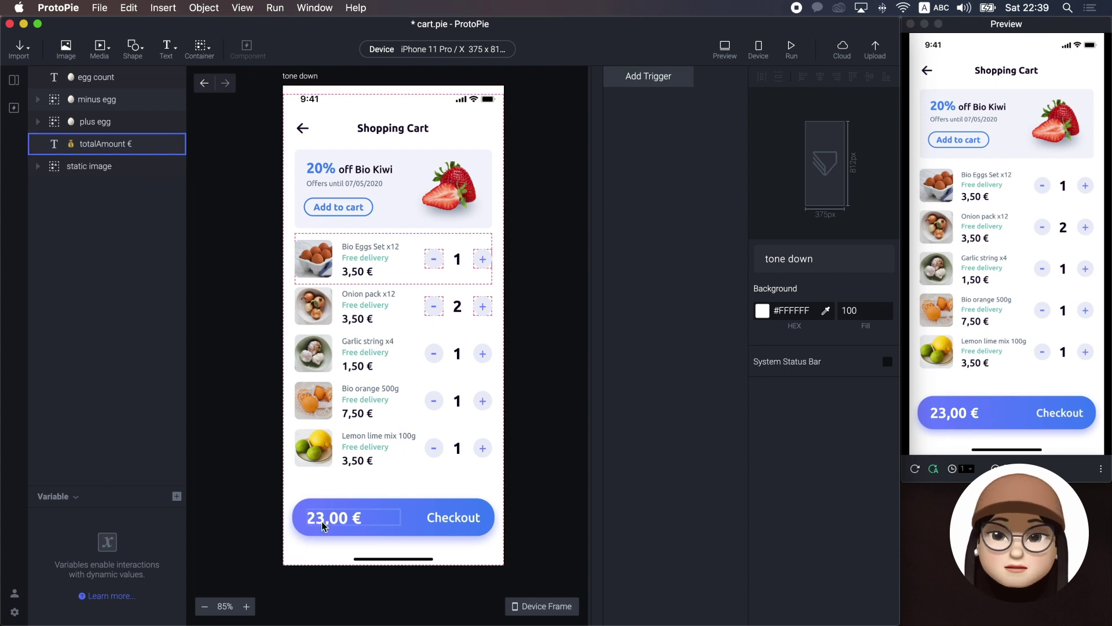
key("Escape")
left_click(167, 51)
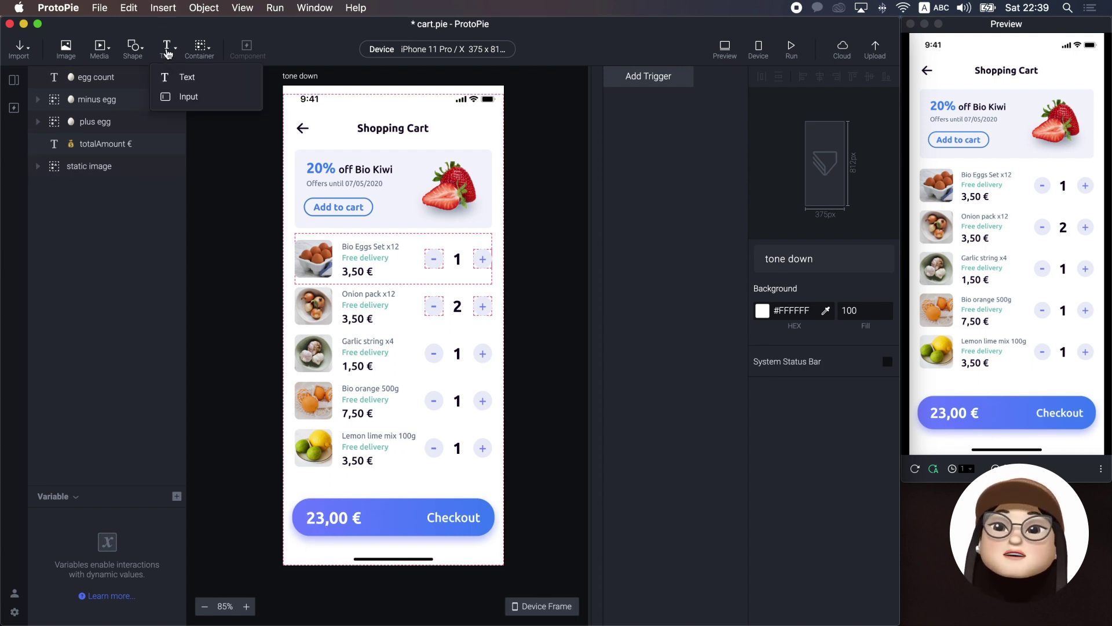
left_click(166, 52)
left_click(403, 219)
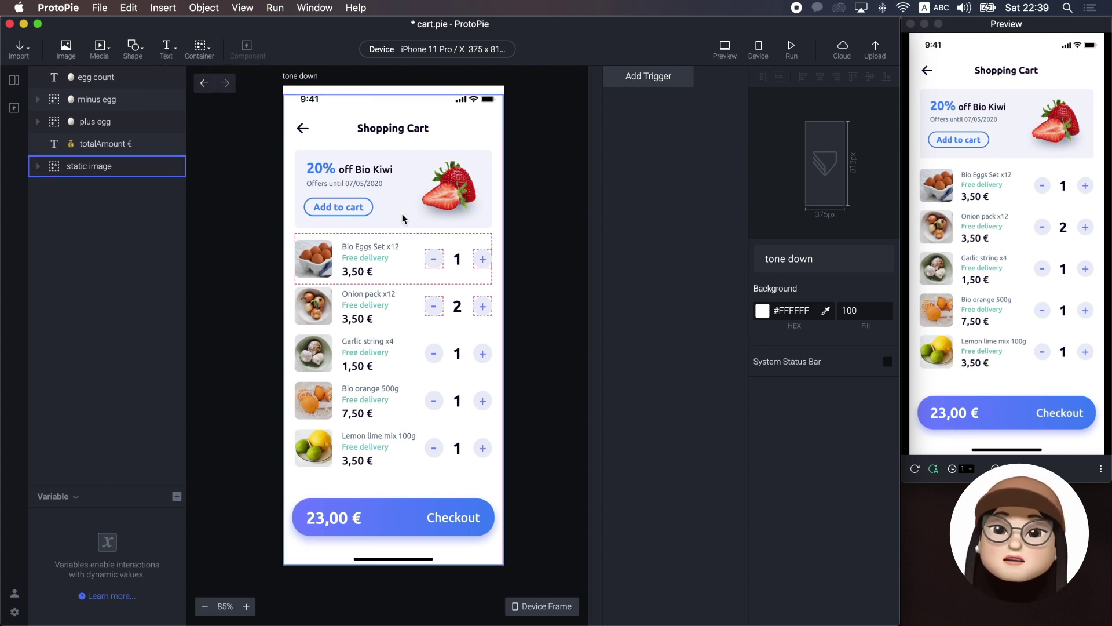
left_click(434, 259)
left_click(434, 246)
left_click(483, 261)
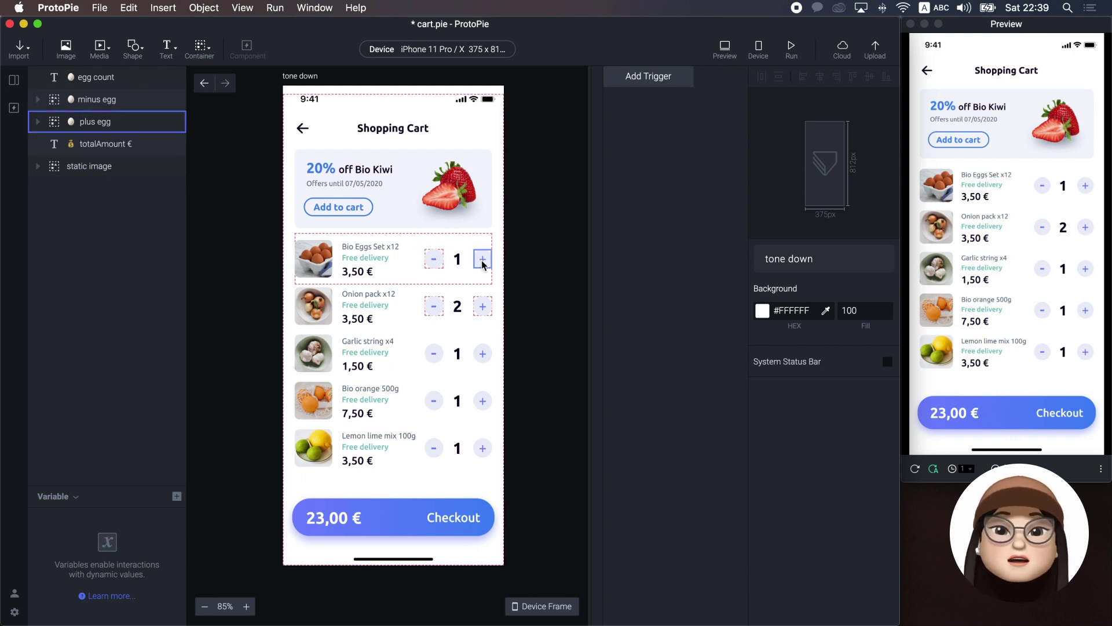
left_click(432, 261)
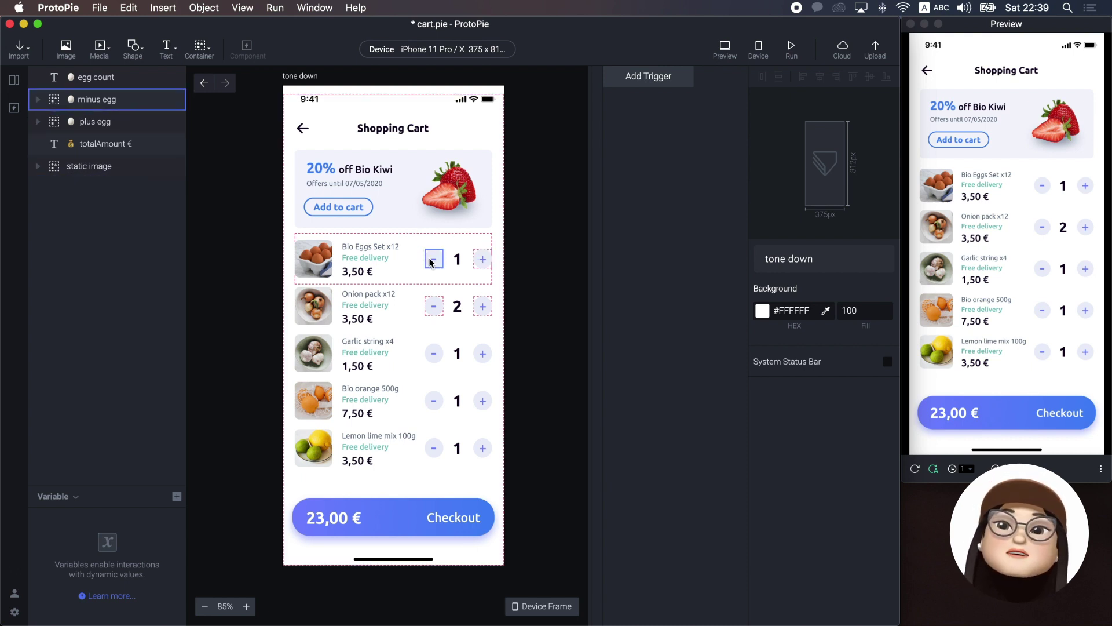
left_click(258, 253)
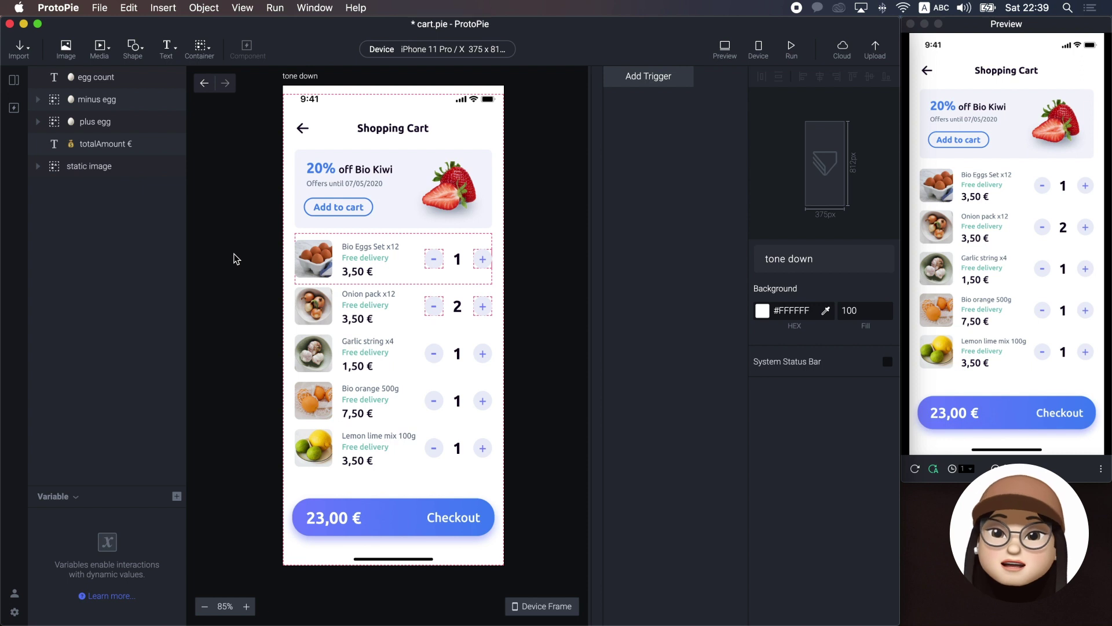
scroll(234, 284, "up", 1)
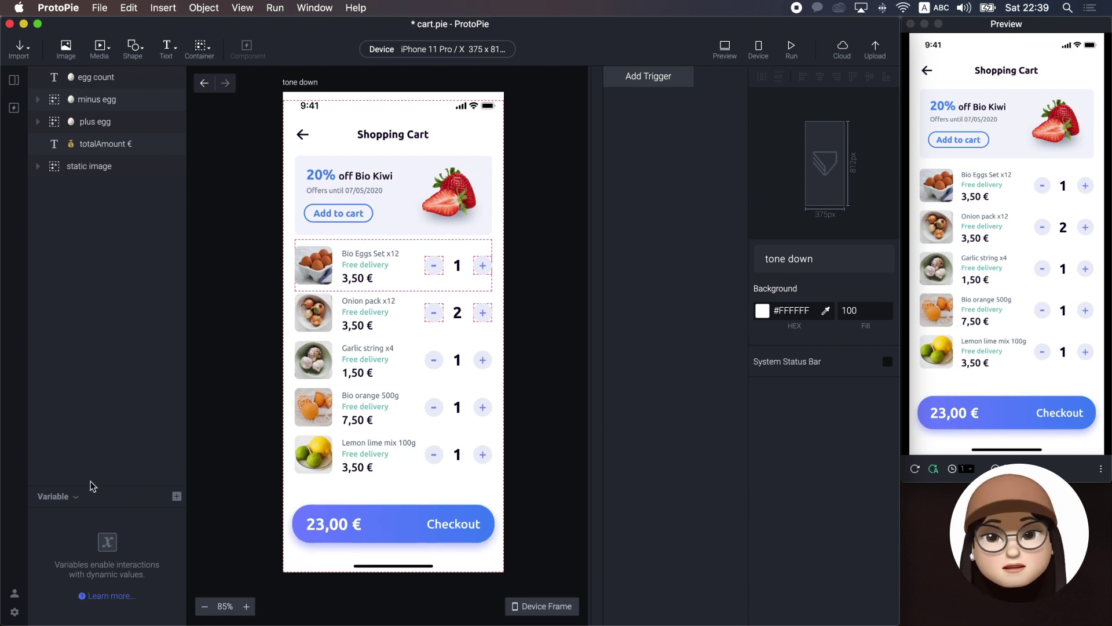
- Add three new variables in the Variables panel
left_click(176, 497)
left_click(139, 533)
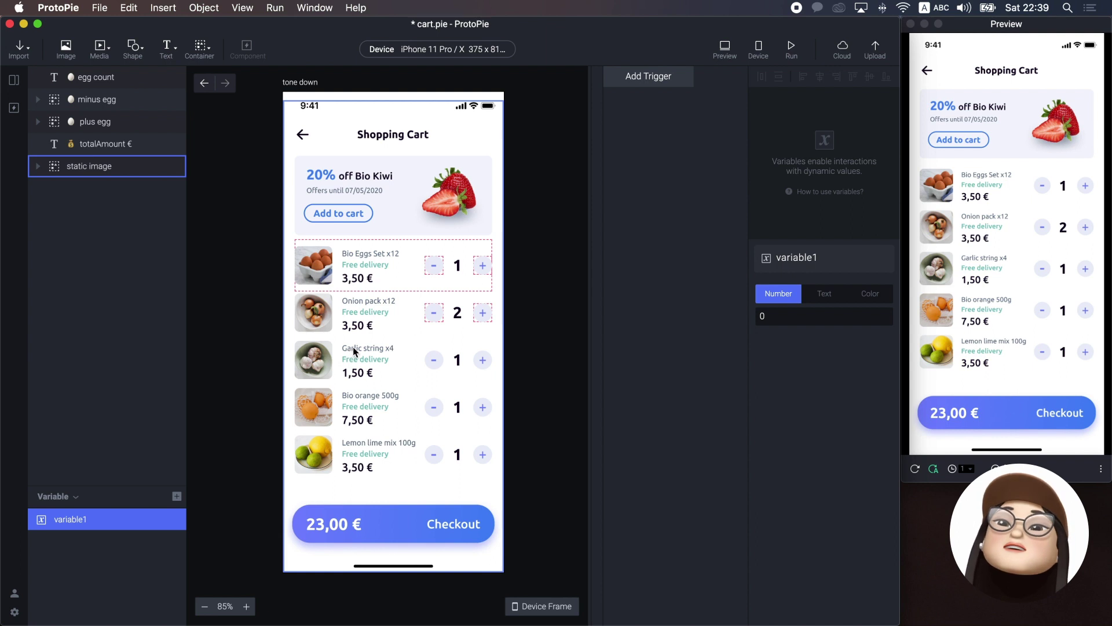
left_click(176, 496)
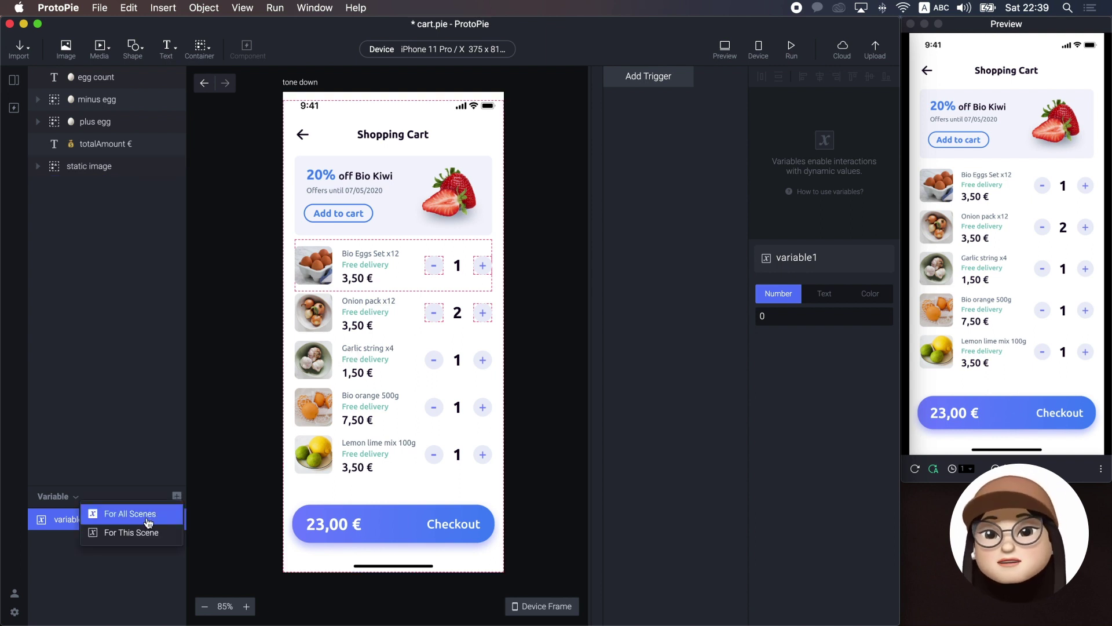
left_click(148, 516)
left_click(177, 495)
left_click(131, 529)
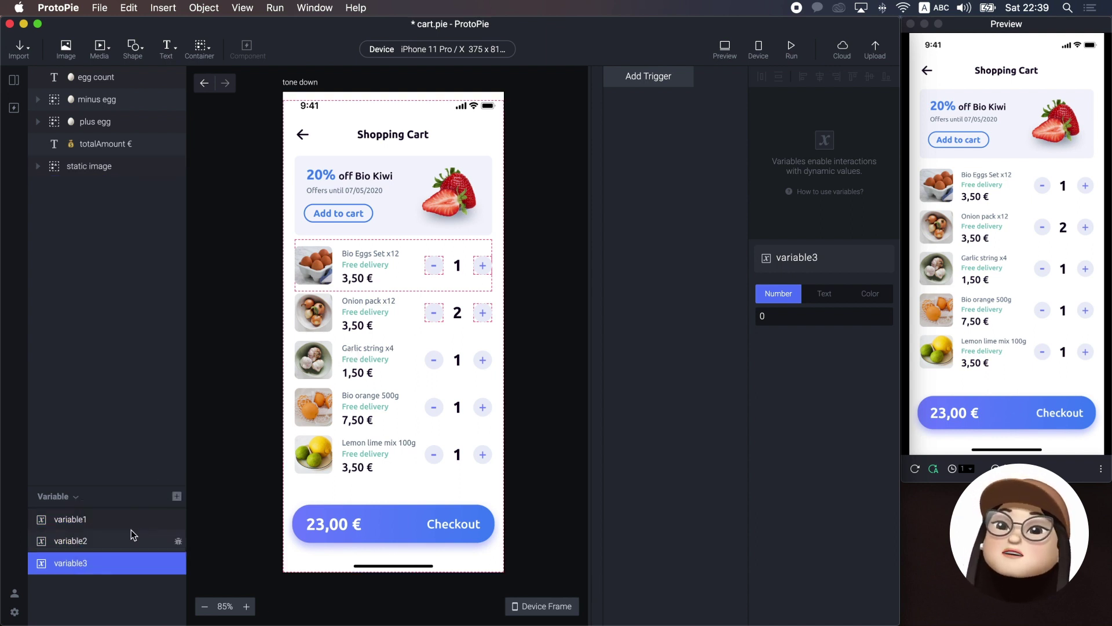
- Rename the variables to eggNumber, eggTotalAmount and totalAmount
left_click(67, 520)
left_click(67, 520)
type("eggNumber")
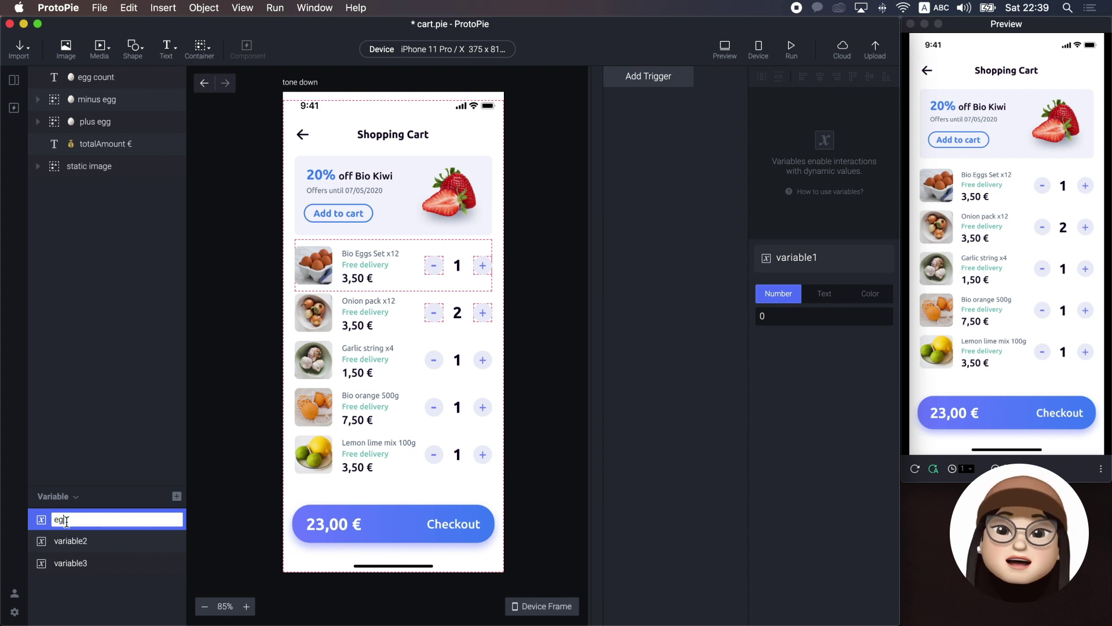
left_click(68, 542)
left_click(68, 544)
type("e")
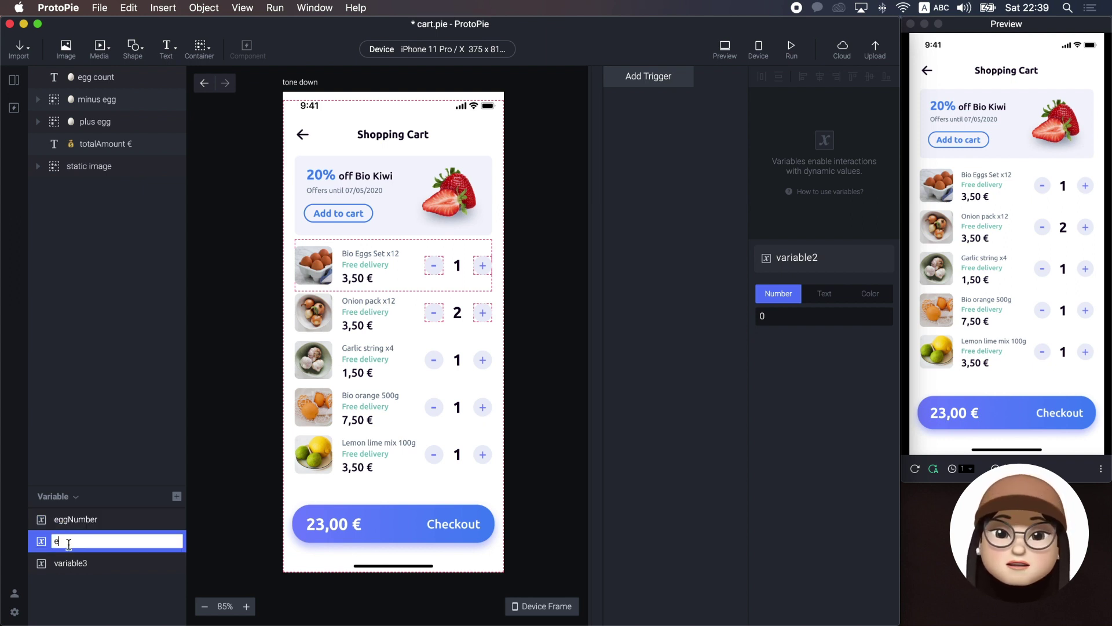
type("ggTotalAmount")
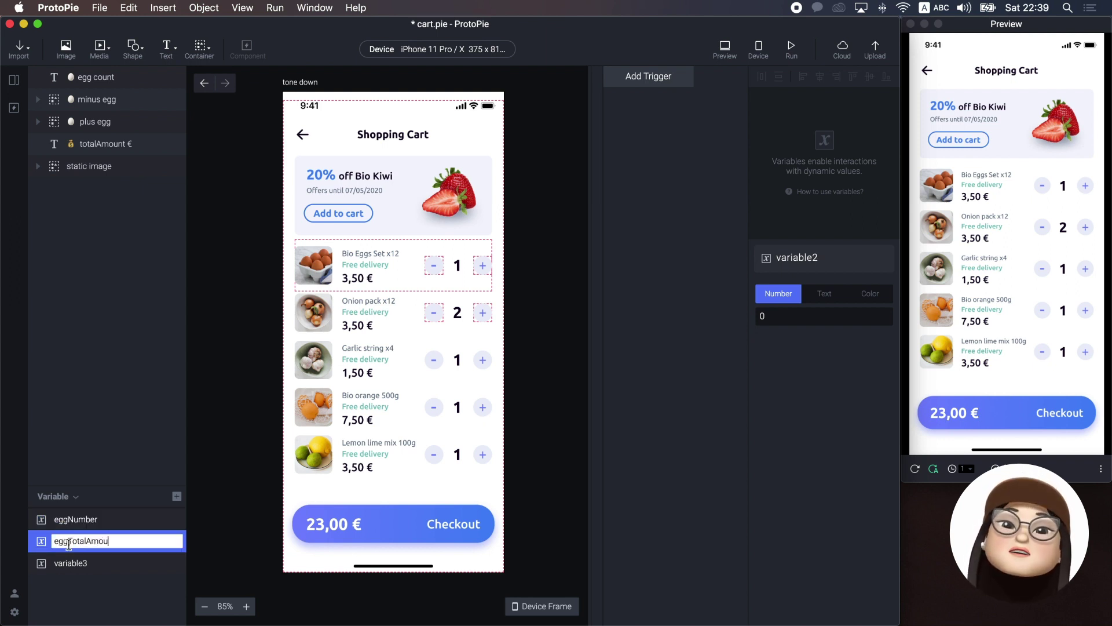
left_click(72, 562)
left_click(76, 563)
type("Tot")
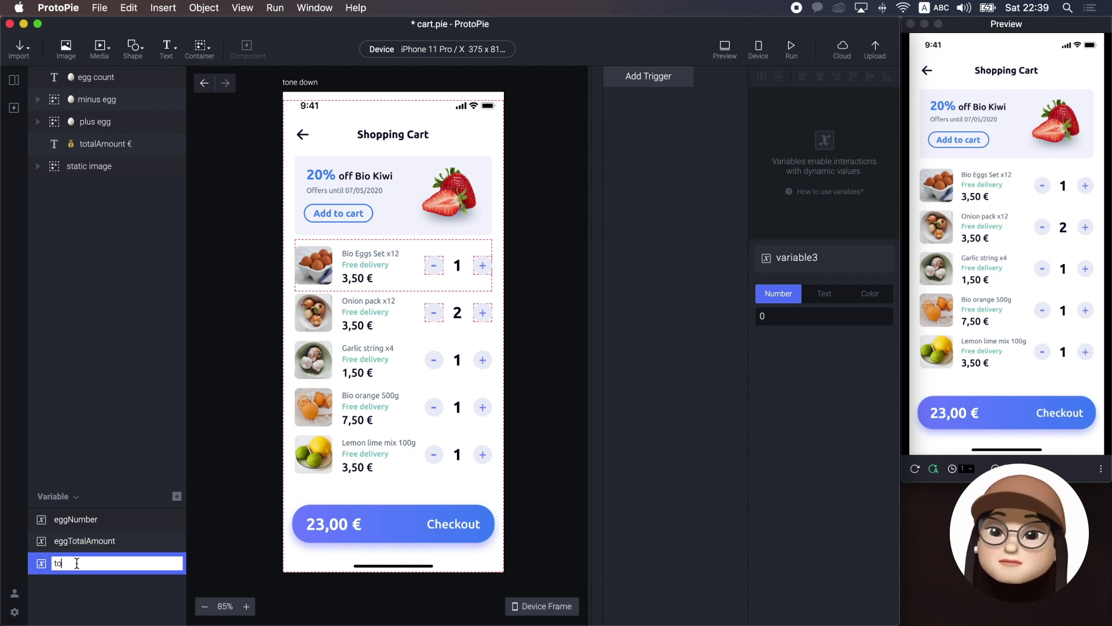
type("alAmount")
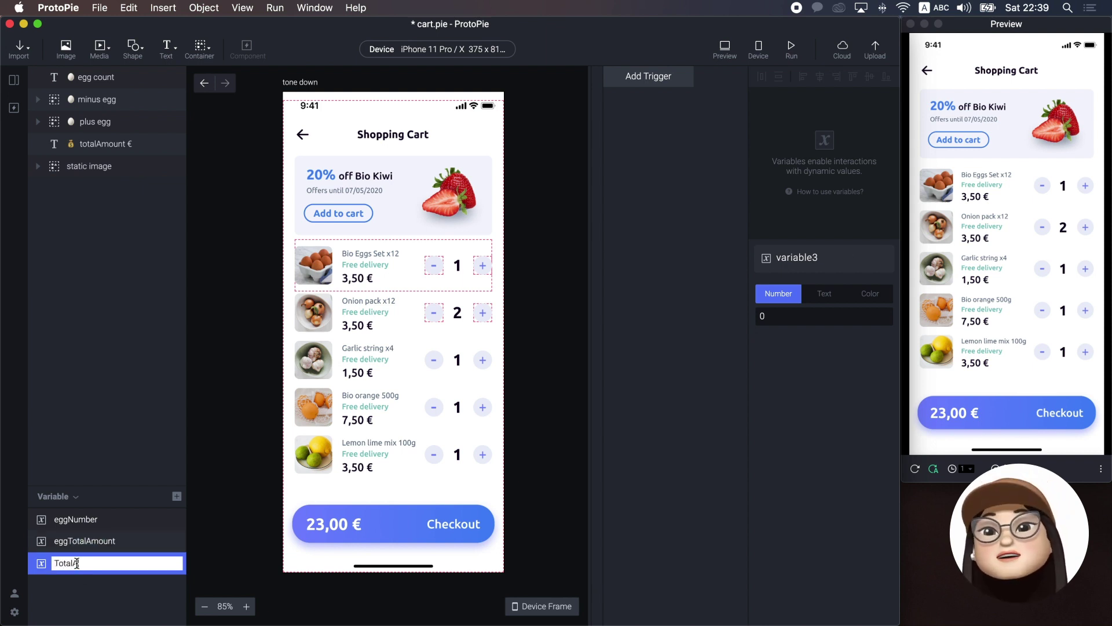
left_click(58, 565)
key("BackSpace")
type("t")
key("Return")
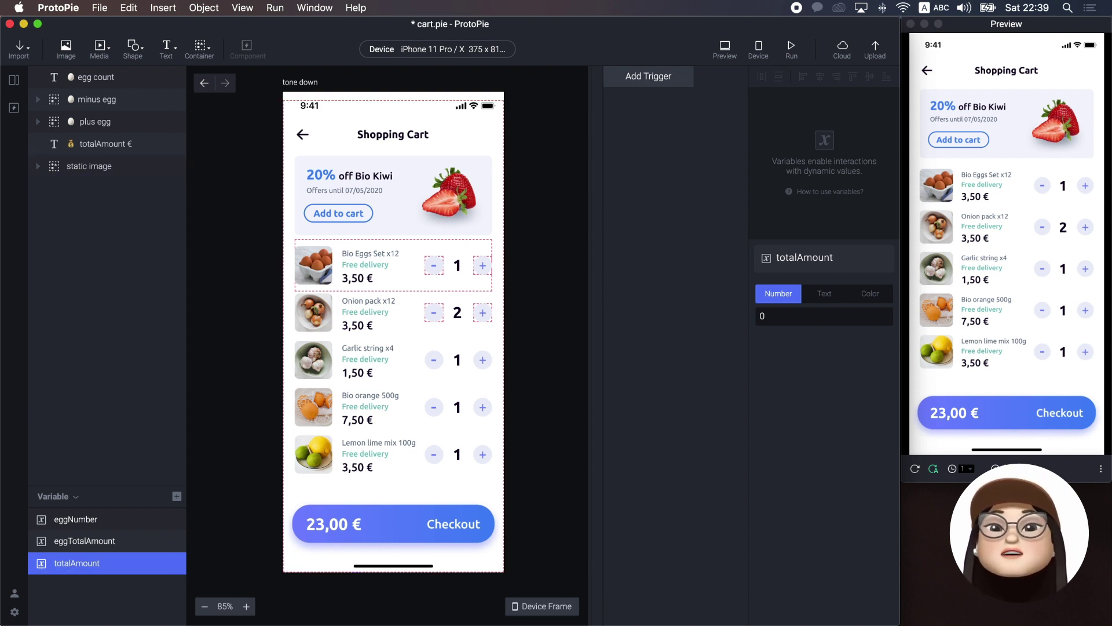
- Set eggNumber's starting Number value to 1
left_click(75, 519)
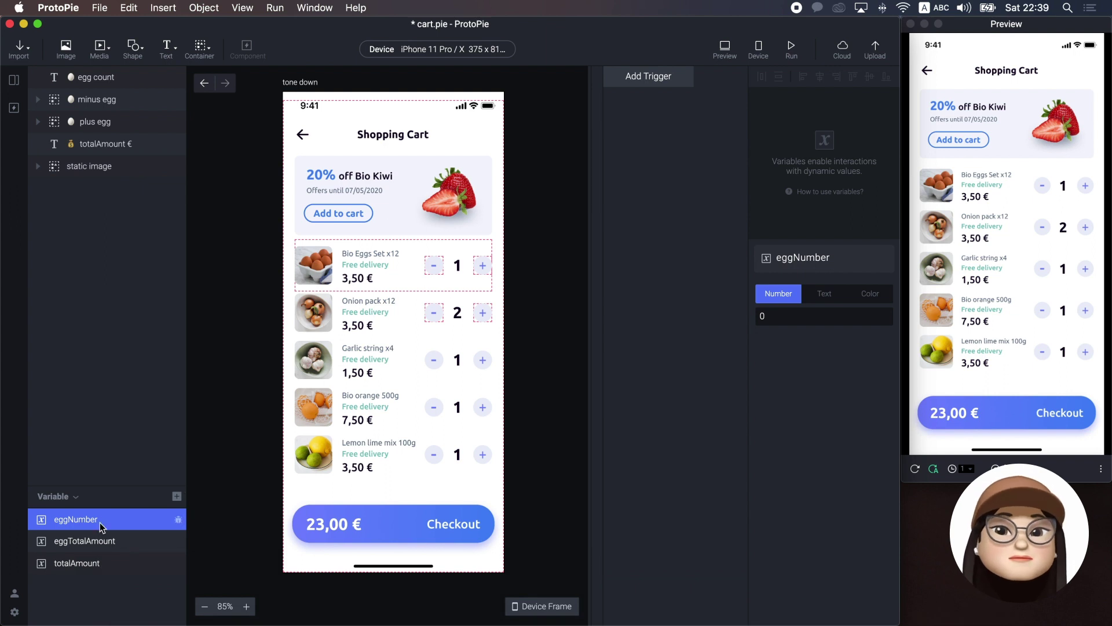
left_click(762, 315)
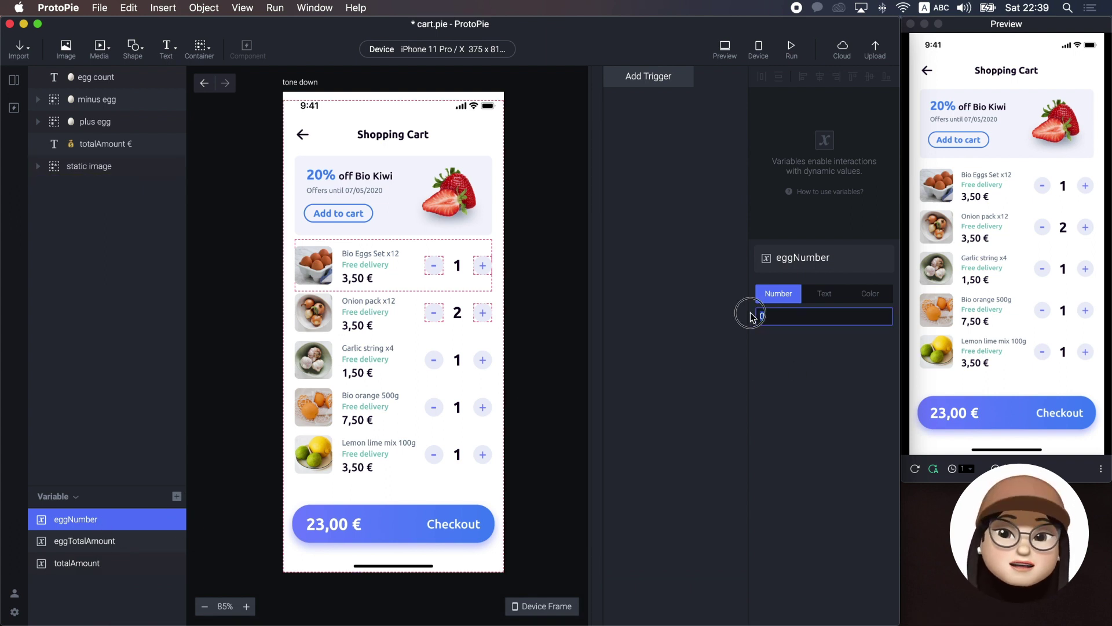
type("1")
key("Return")
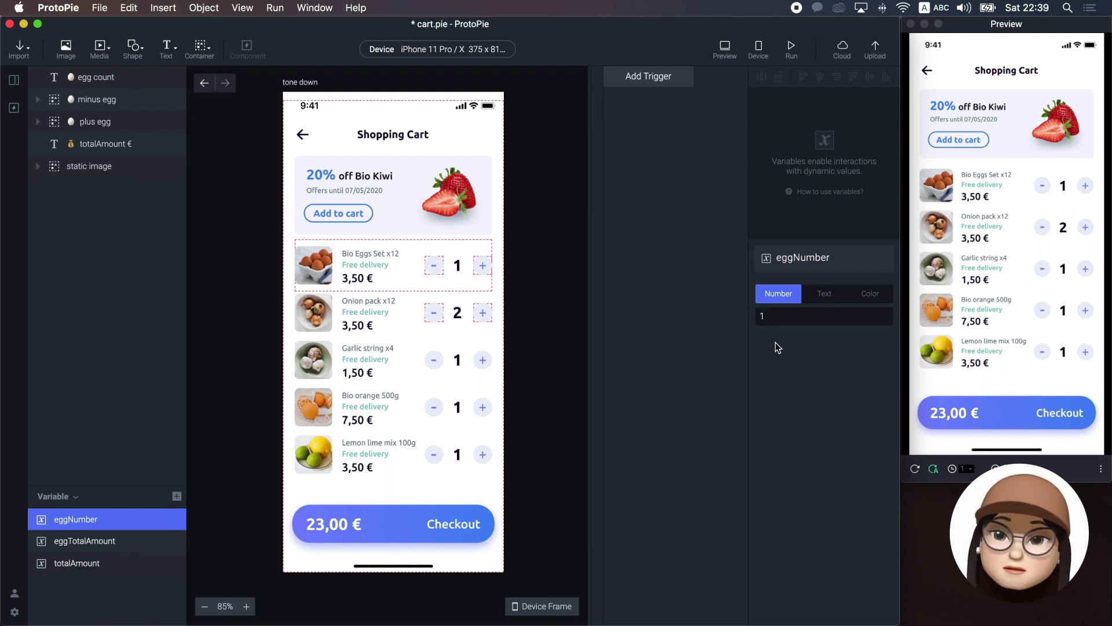
left_click(654, 83)
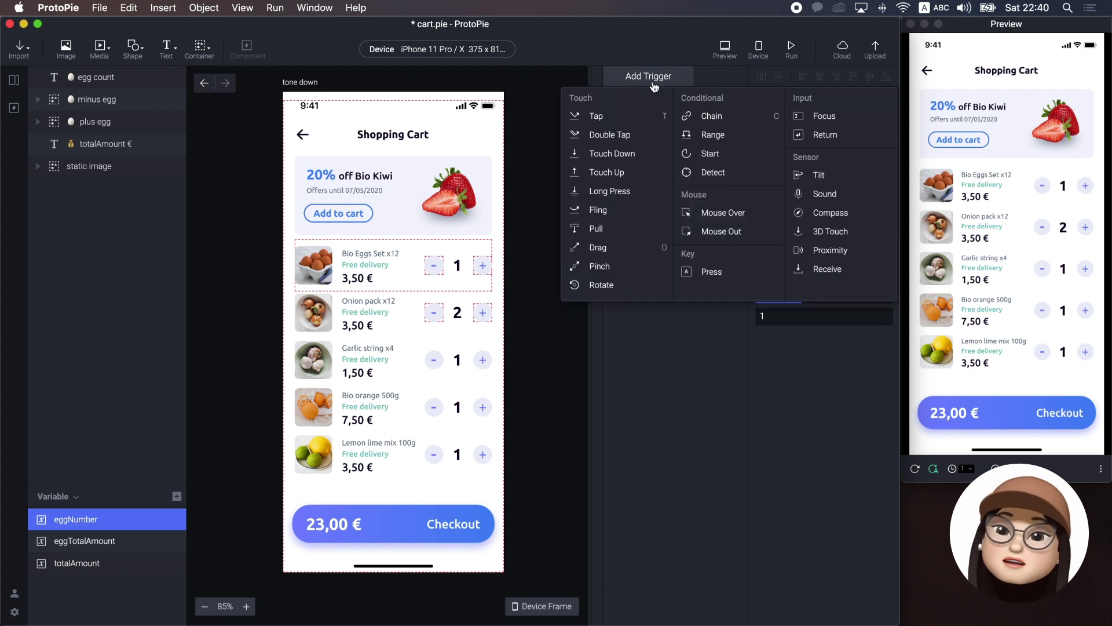
- Add a Tap trigger on the plus egg layer with an Assign response targeting eggNumber
left_click(626, 118)
left_click(793, 280)
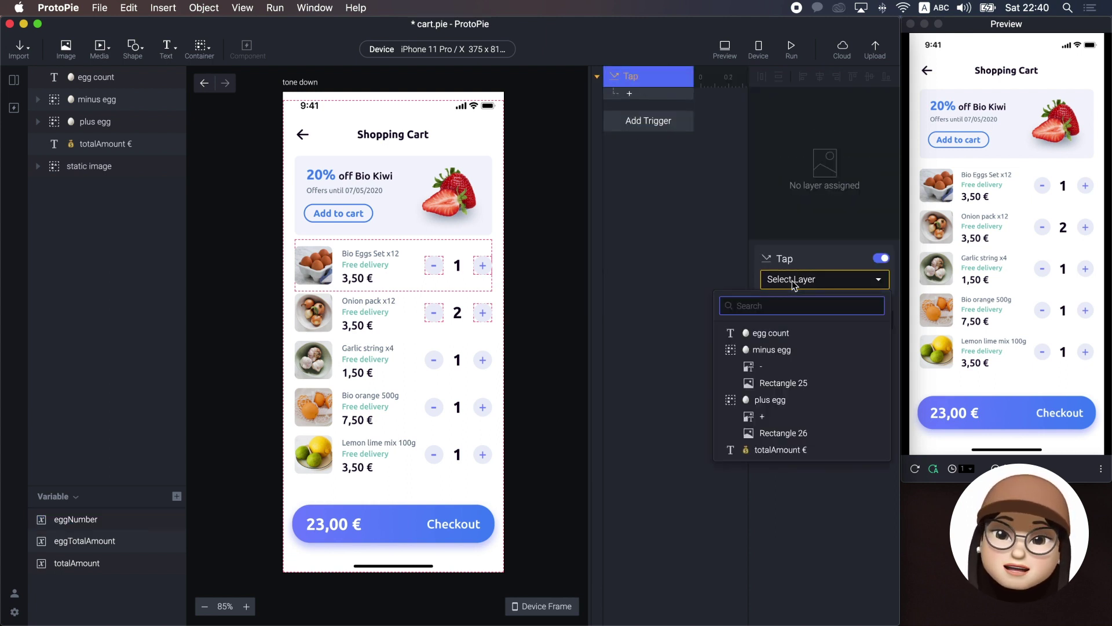
left_click(767, 399)
left_click(643, 94)
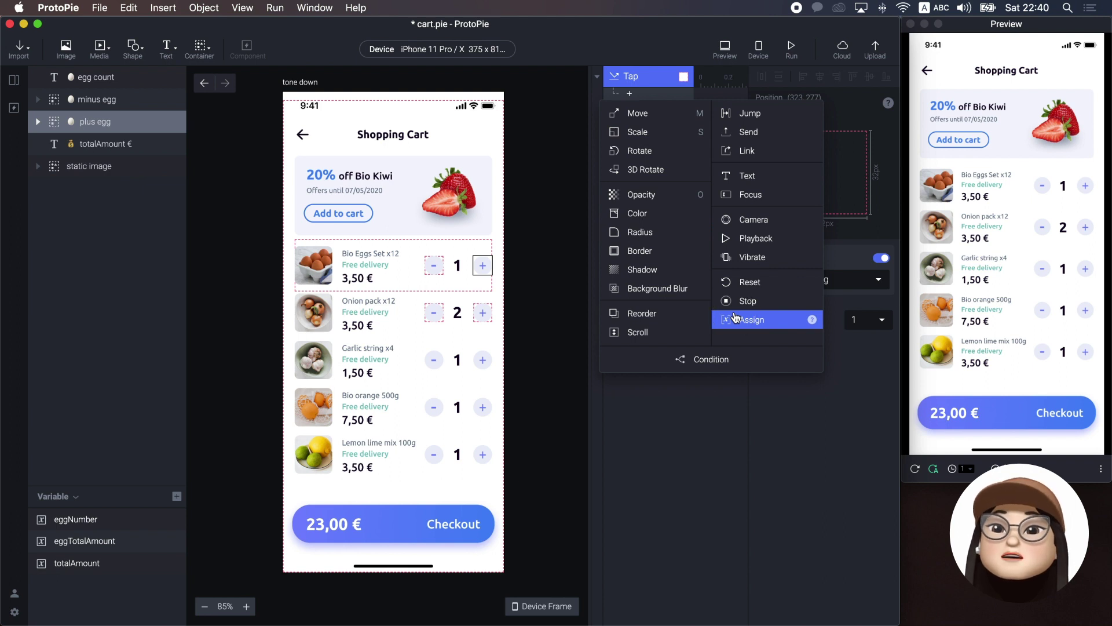
left_click(734, 317)
left_click(798, 281)
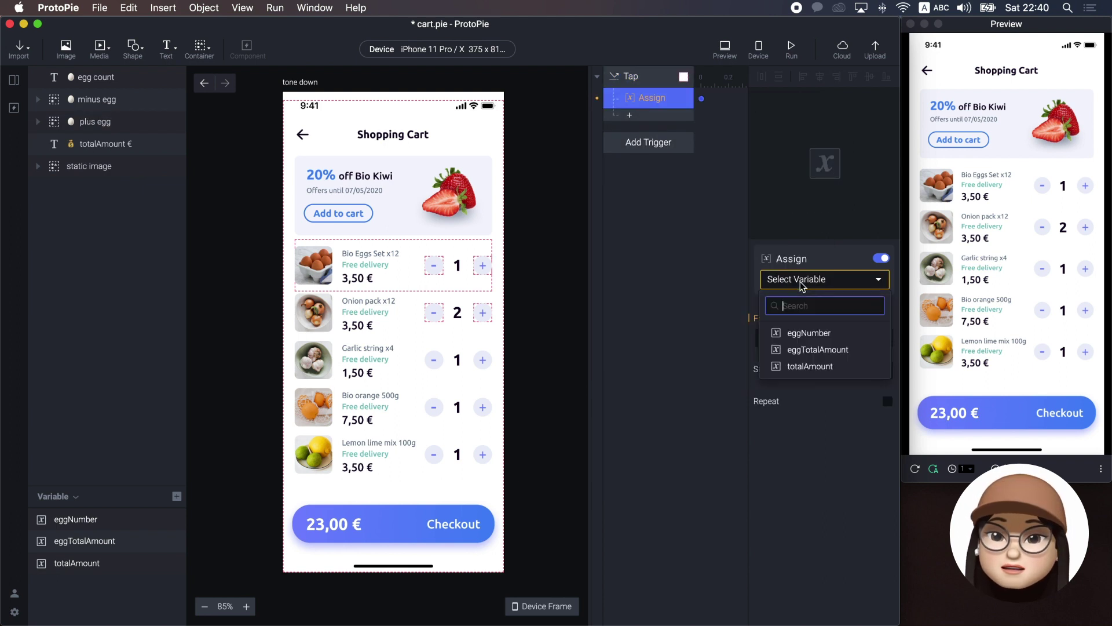
left_click(802, 334)
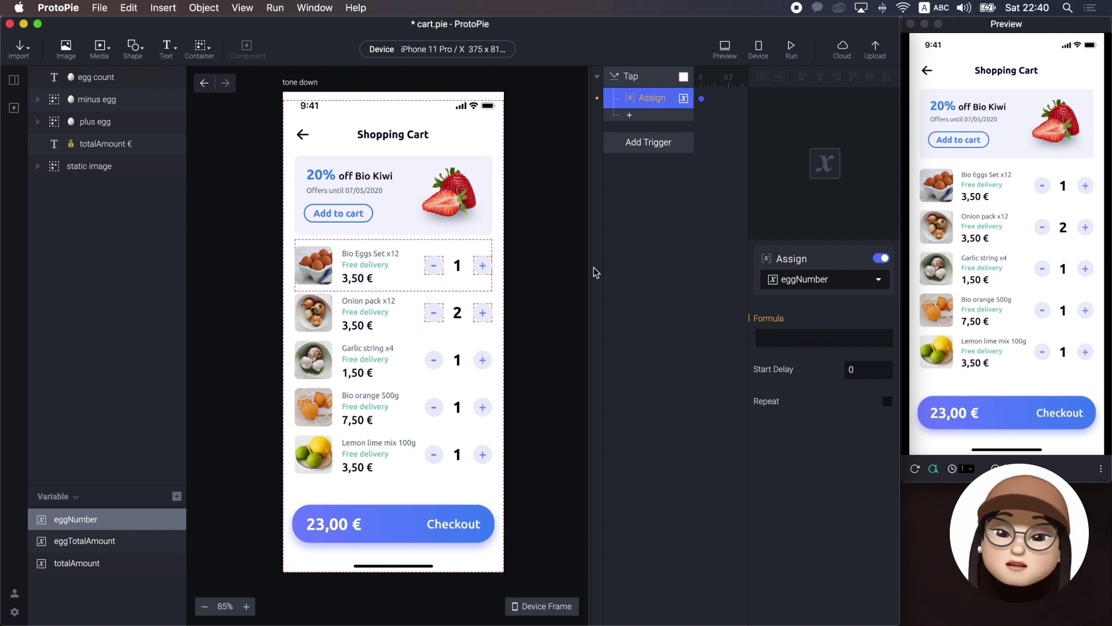
left_click(763, 342)
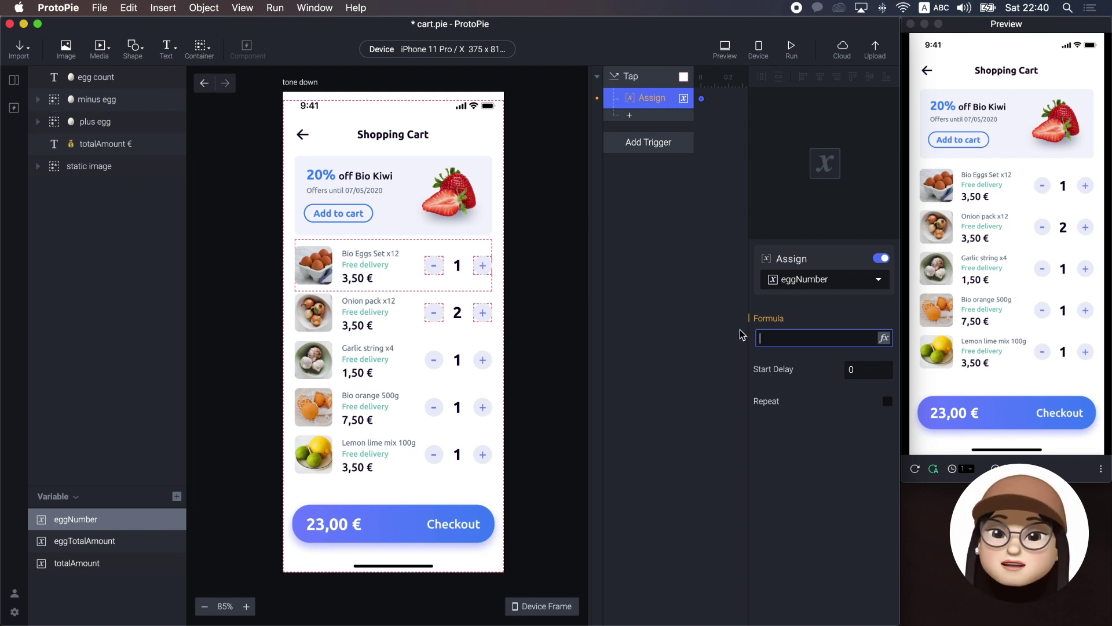
- Set the Assign formula to eggNumber + 1 in the formula editor
left_click(888, 340)
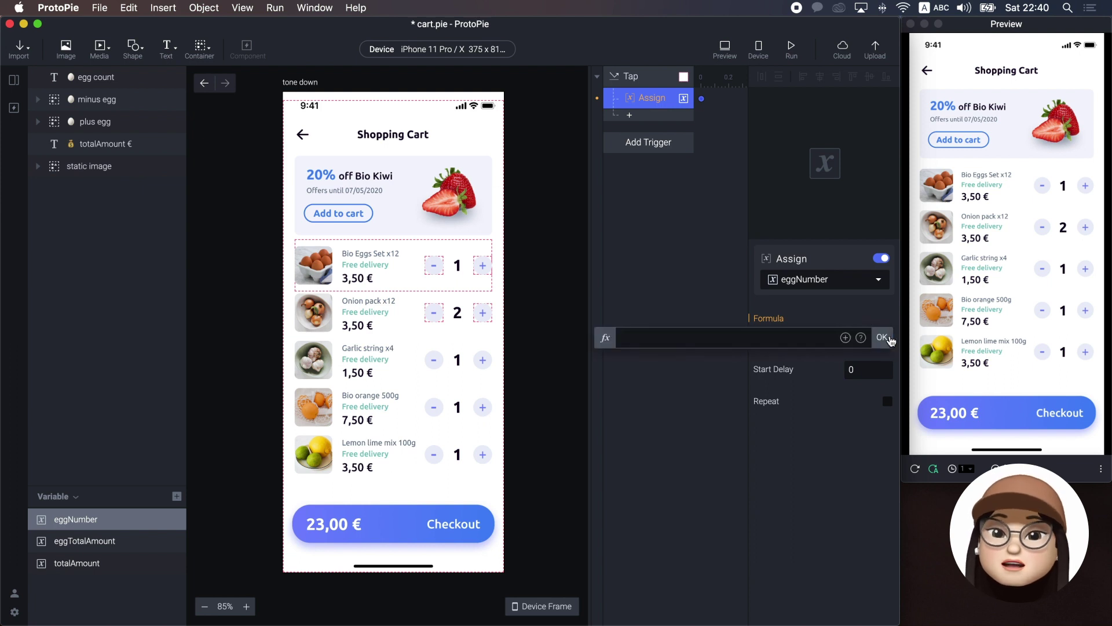
left_click(846, 339)
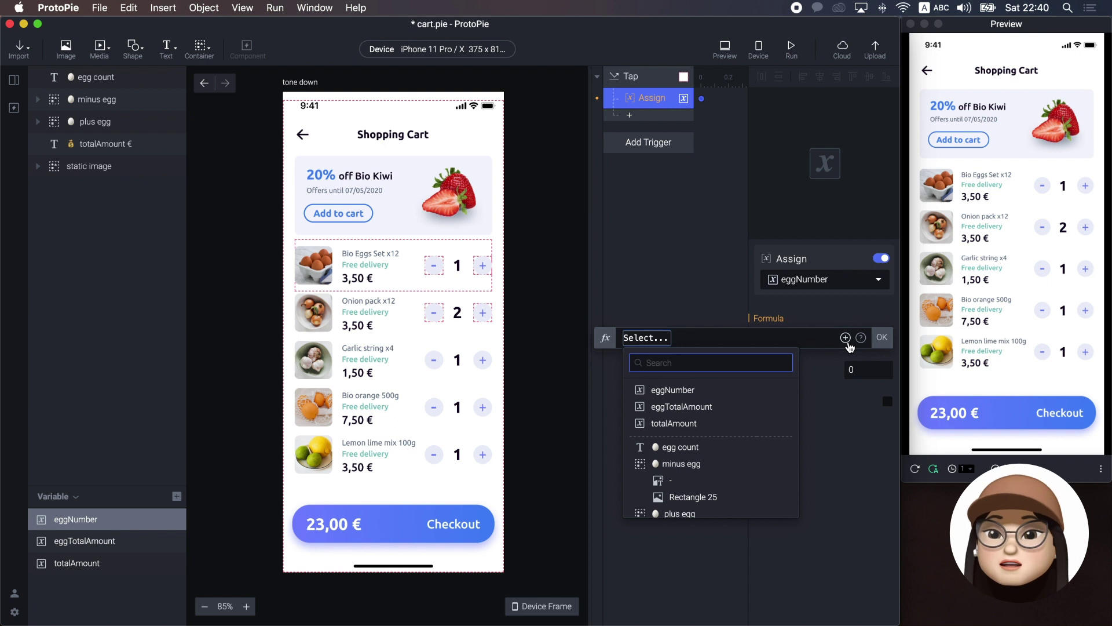
left_click(749, 389)
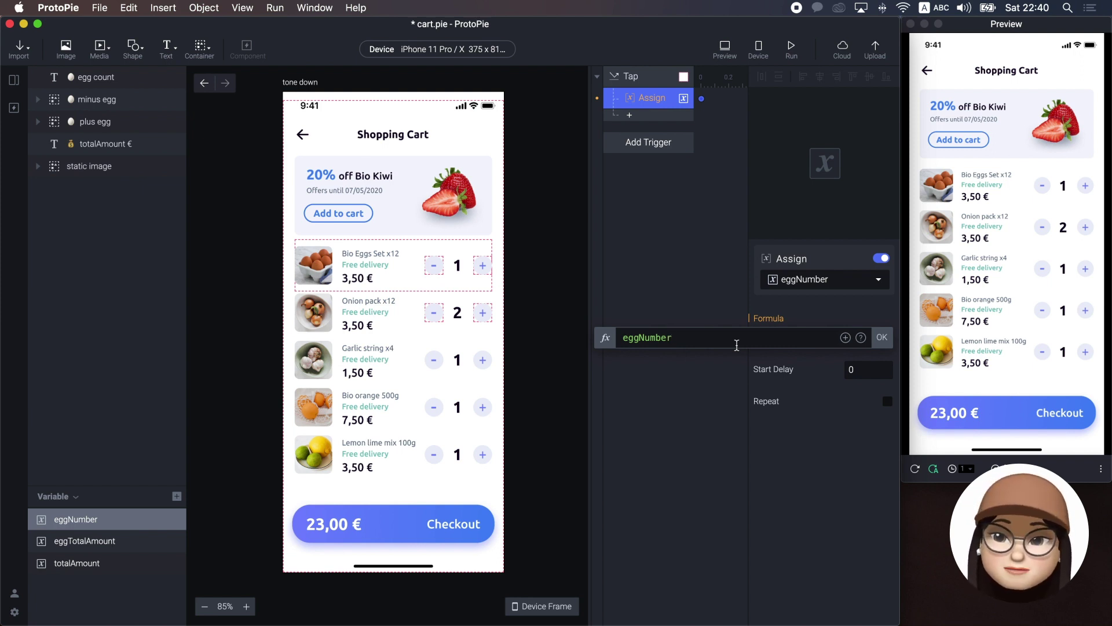
type("+ 1")
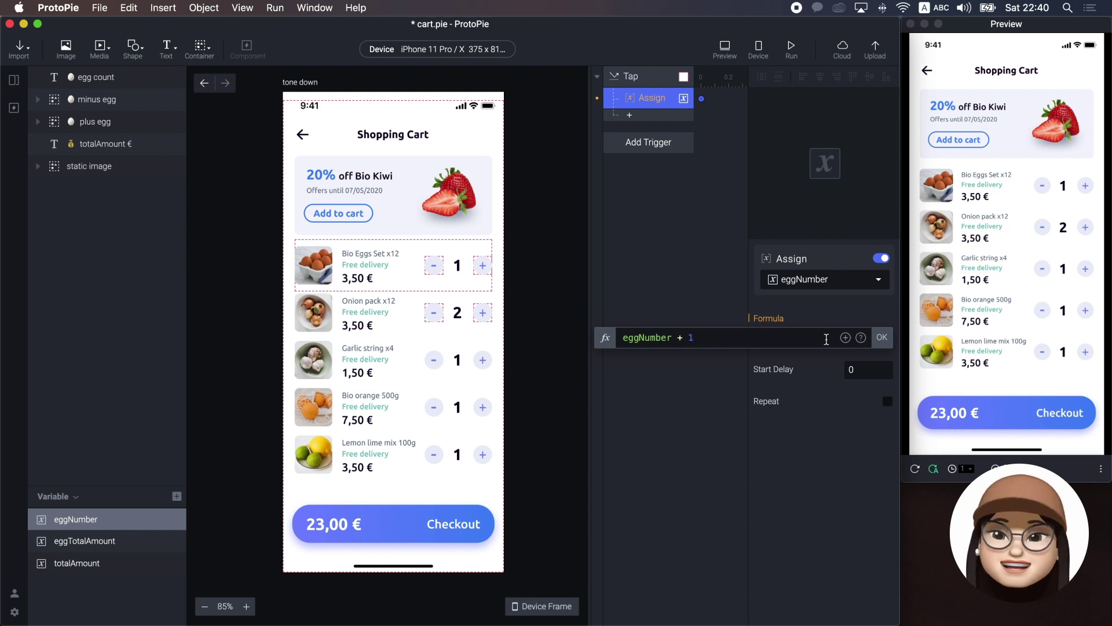
left_click(887, 338)
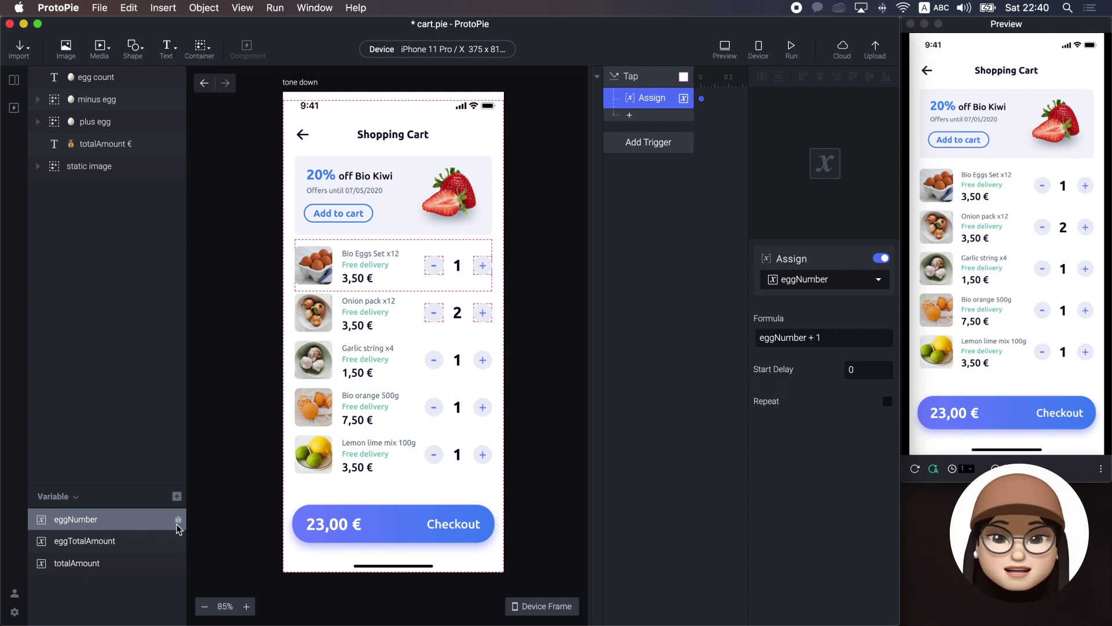
- Show eggNumber's debug value and raise it to 5 with the preview's eggs + button
left_click(177, 520)
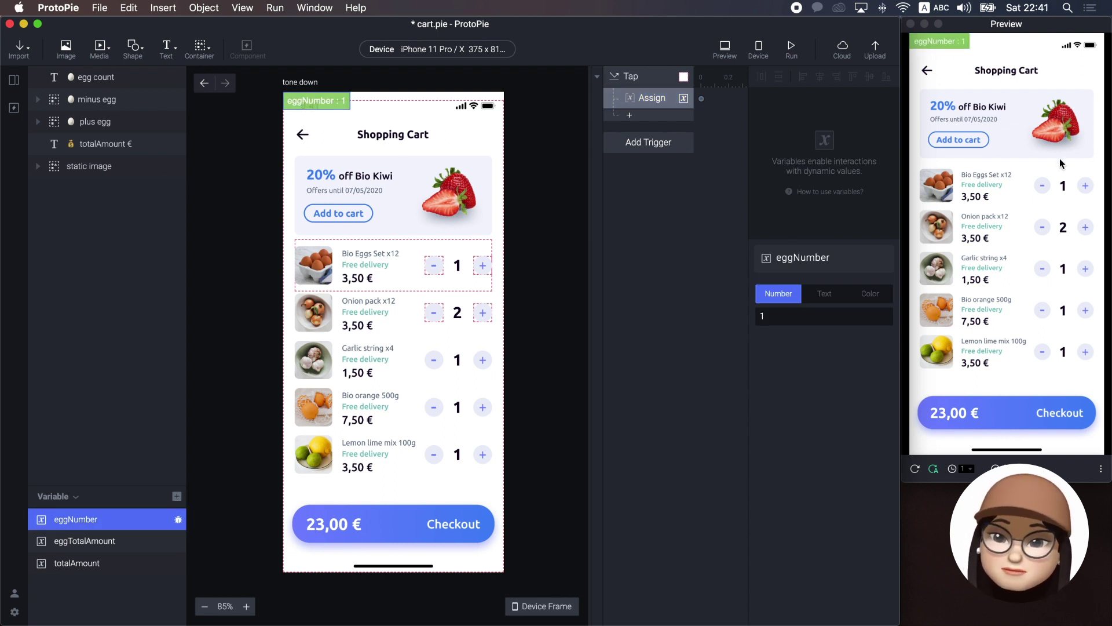
left_click(1085, 186)
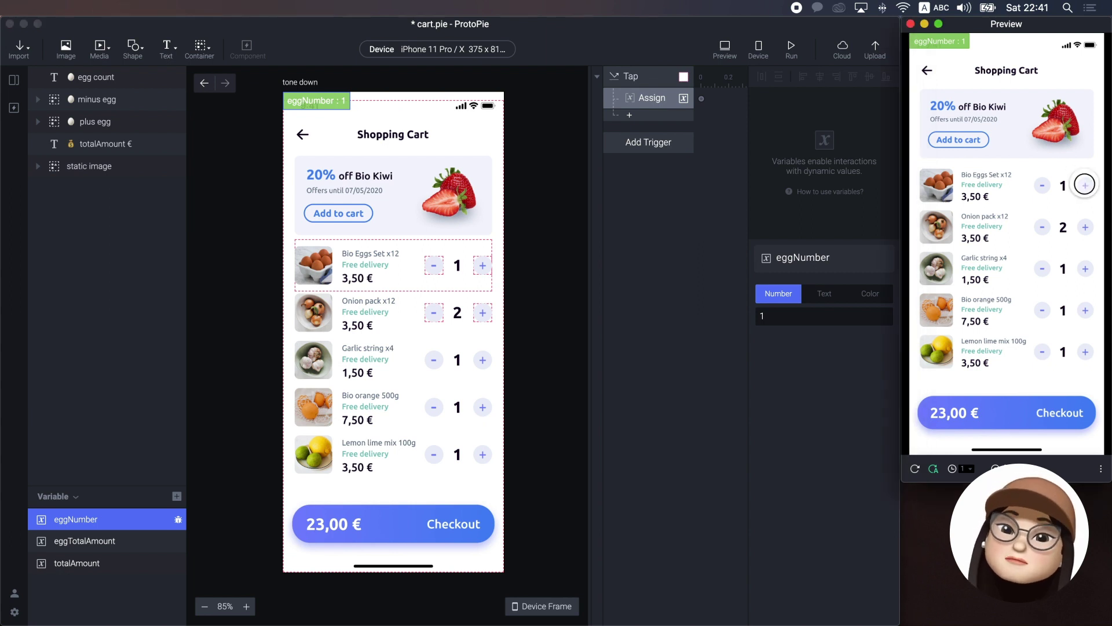
left_click(1085, 185)
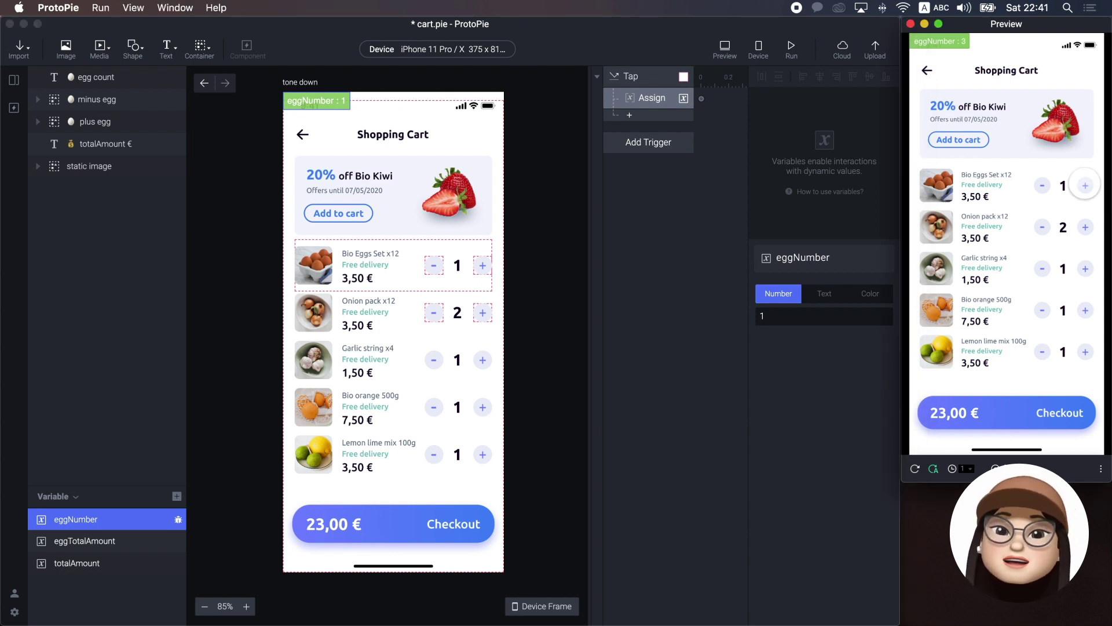
left_click(1085, 186)
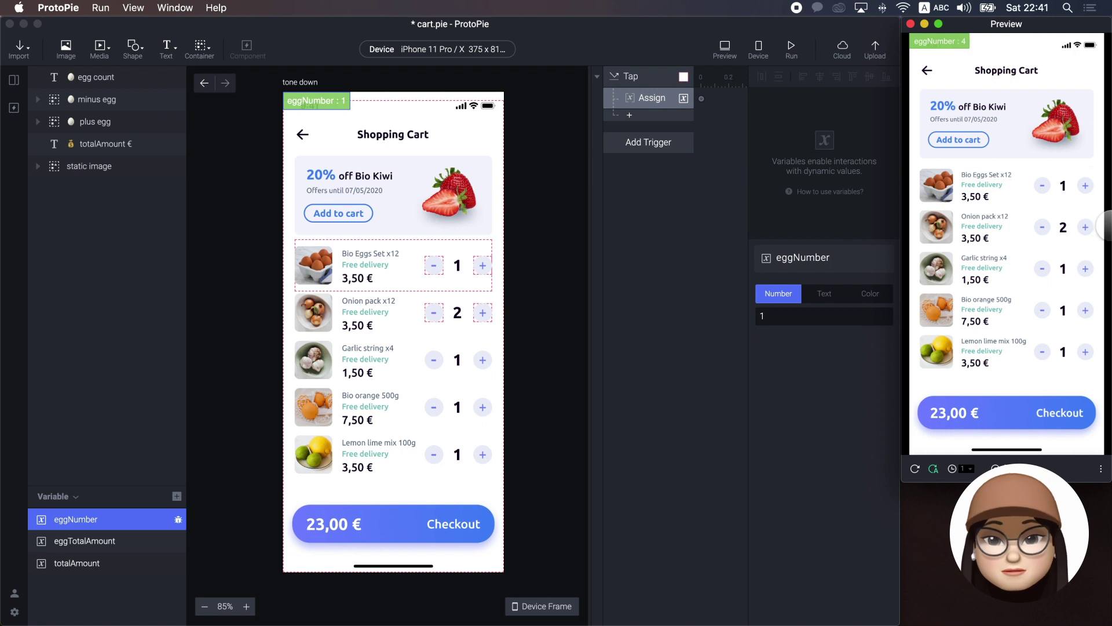
left_click(1085, 185)
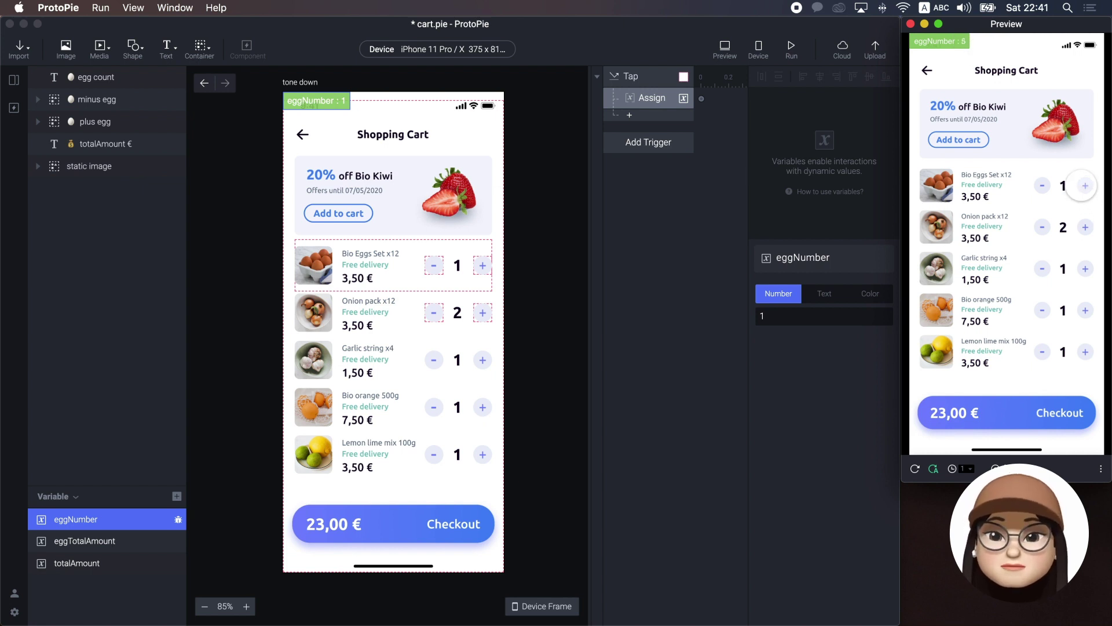
- Add a second Tap trigger on the minus egg layer with an Assign response for eggNumber
left_click(682, 173)
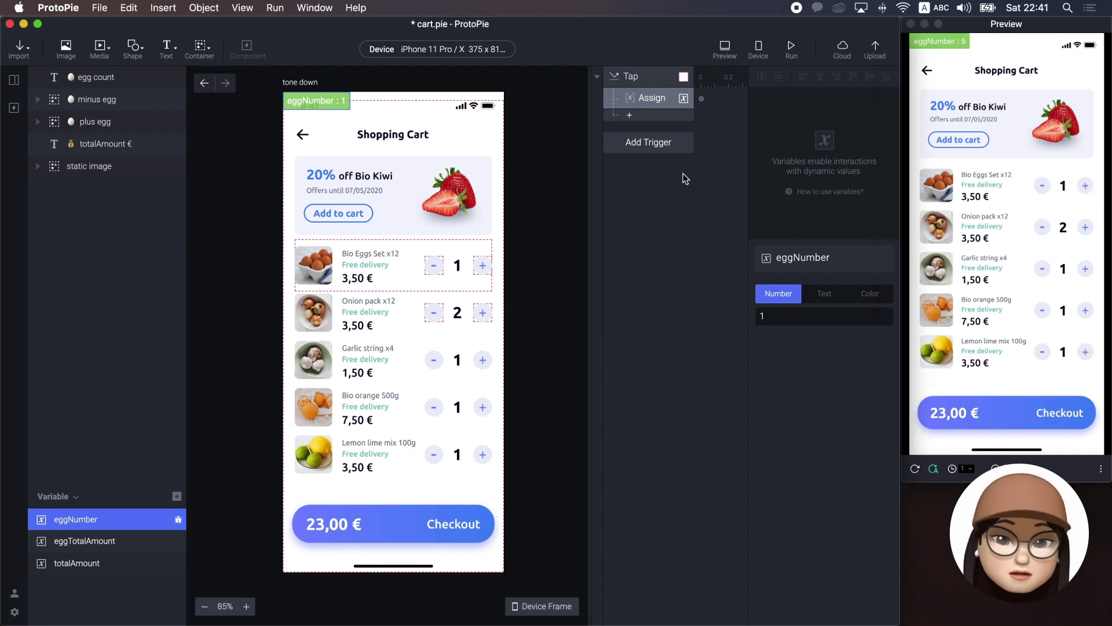
left_click(666, 150)
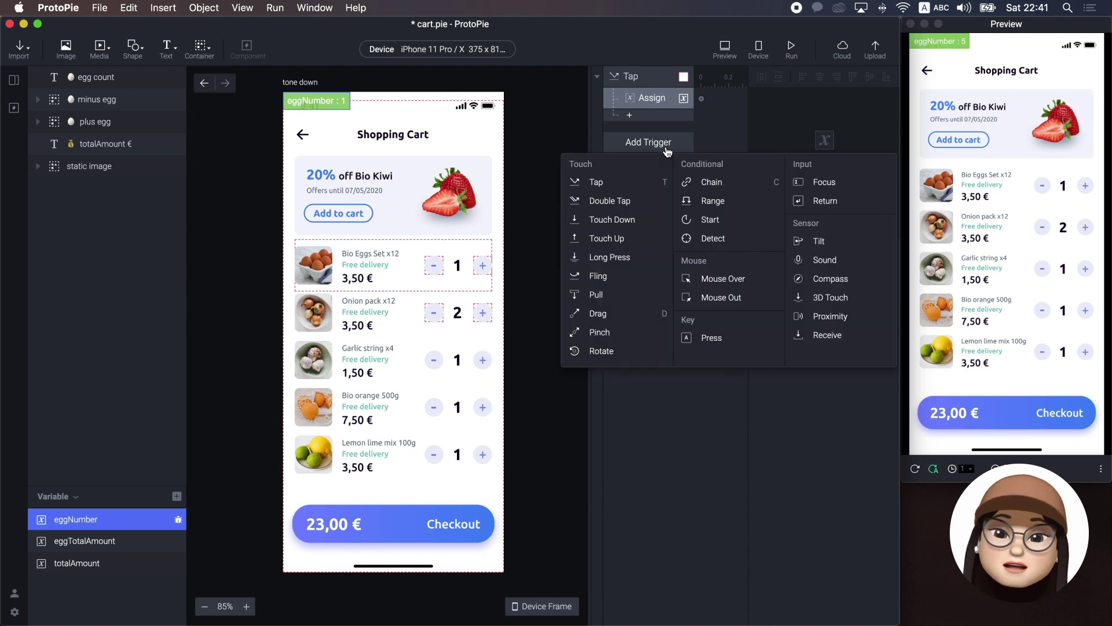
left_click(597, 182)
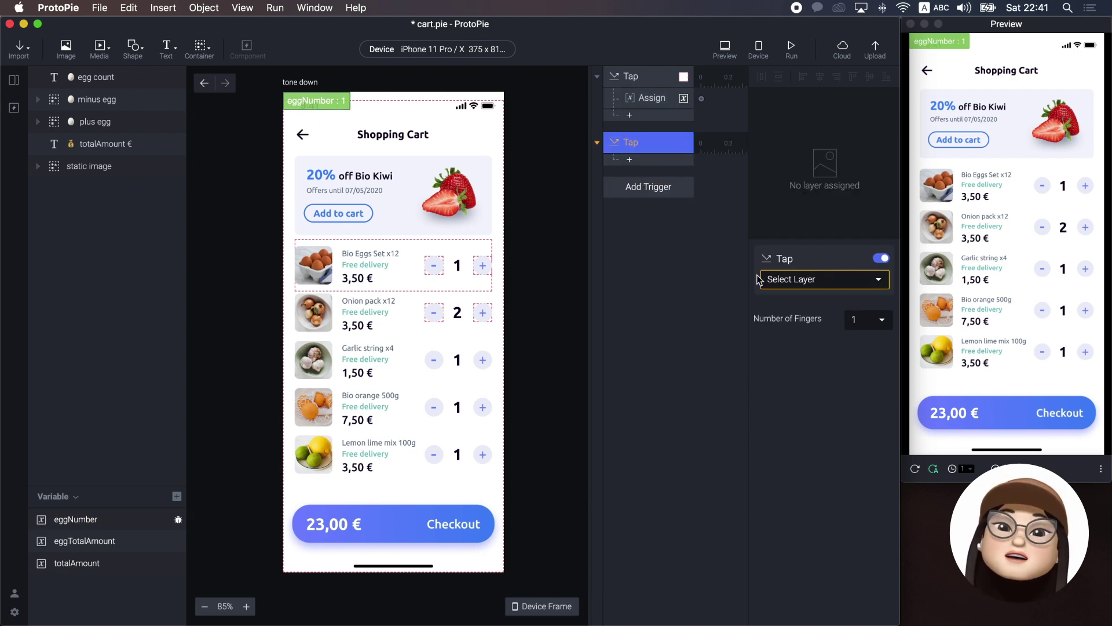
left_click(792, 284)
left_click(780, 350)
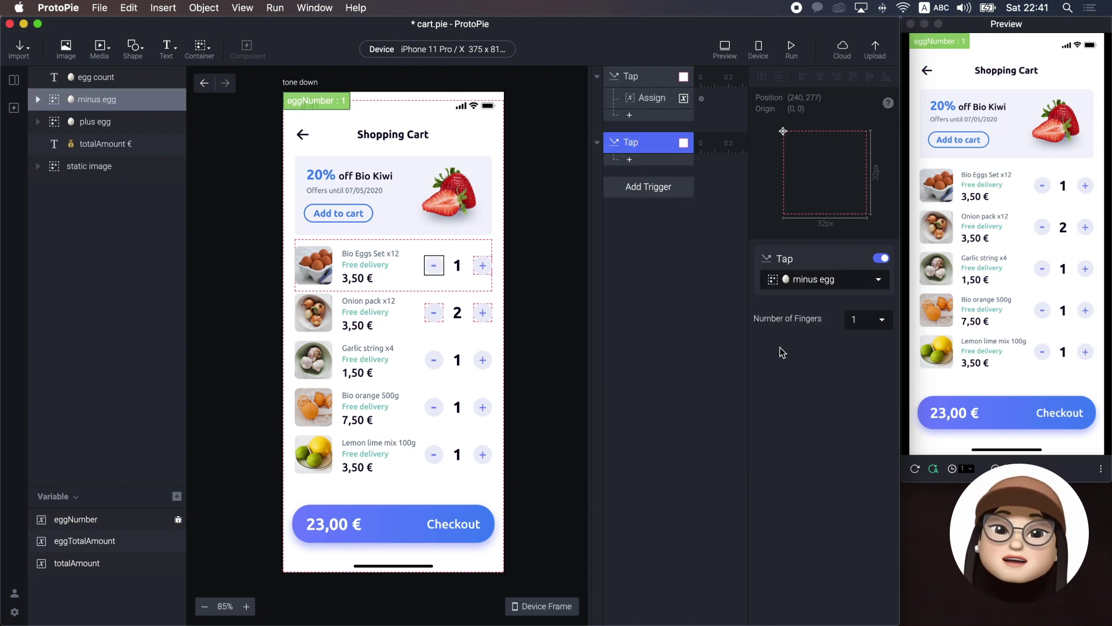
left_click(631, 161)
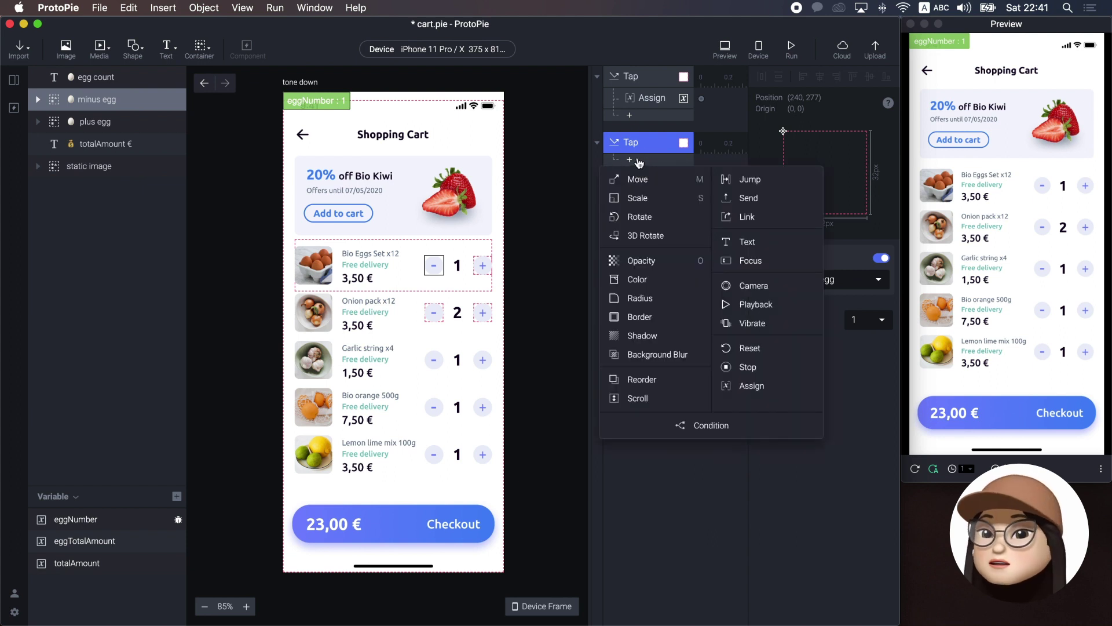
left_click(748, 385)
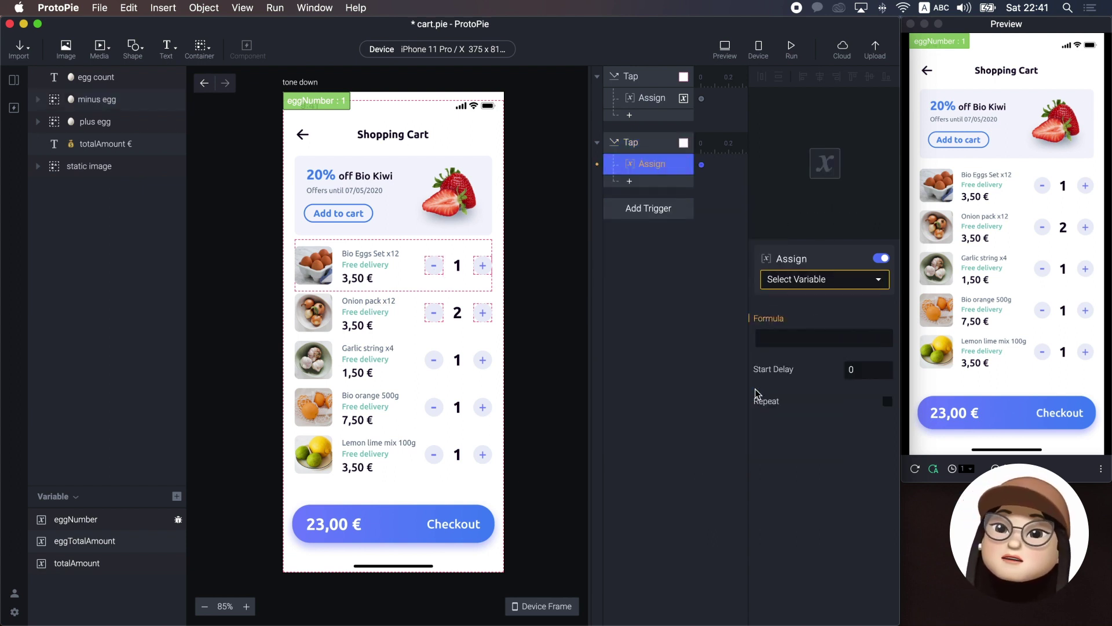
left_click(805, 281)
left_click(809, 332)
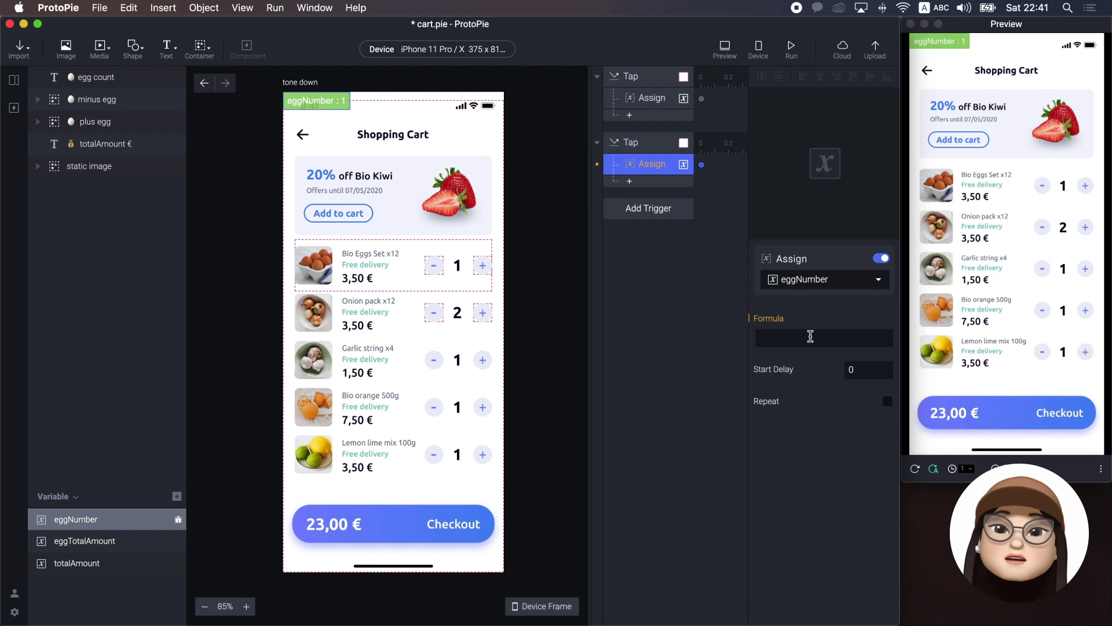
- Set its formula to eggNumber - 1 and test the minus button in the preview
left_click(811, 337)
left_click(884, 337)
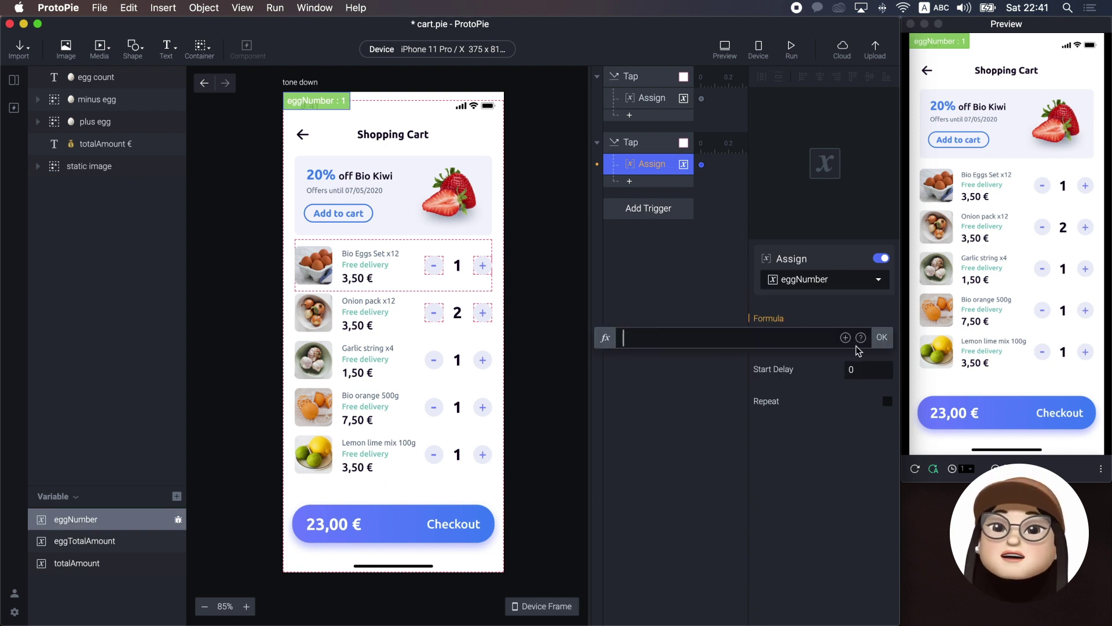
left_click(844, 338)
left_click(759, 390)
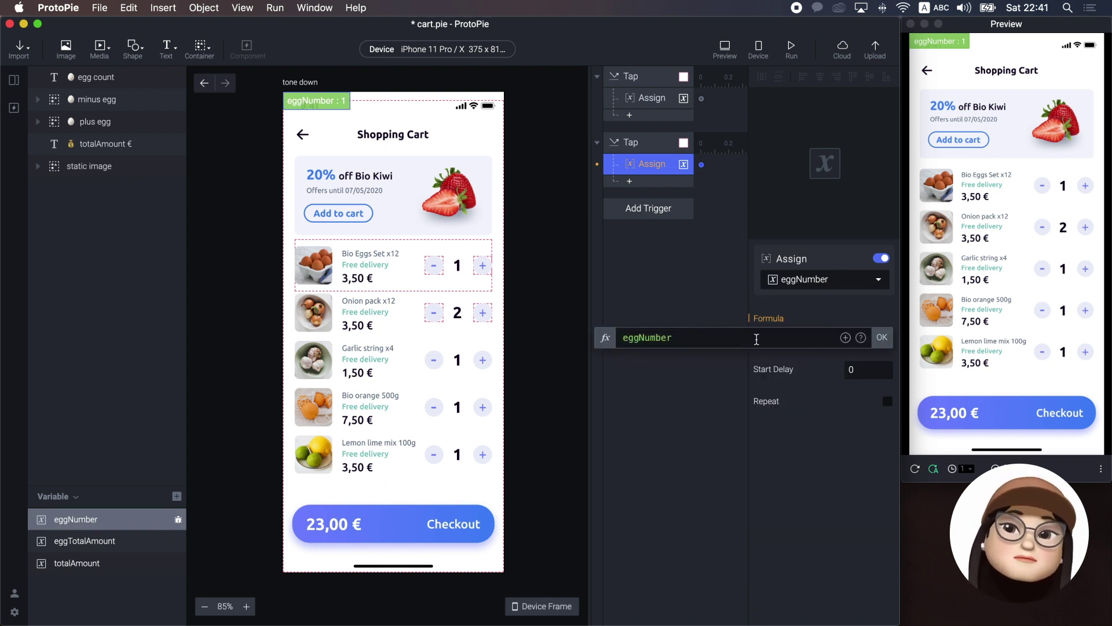
type("- 1")
key("Return")
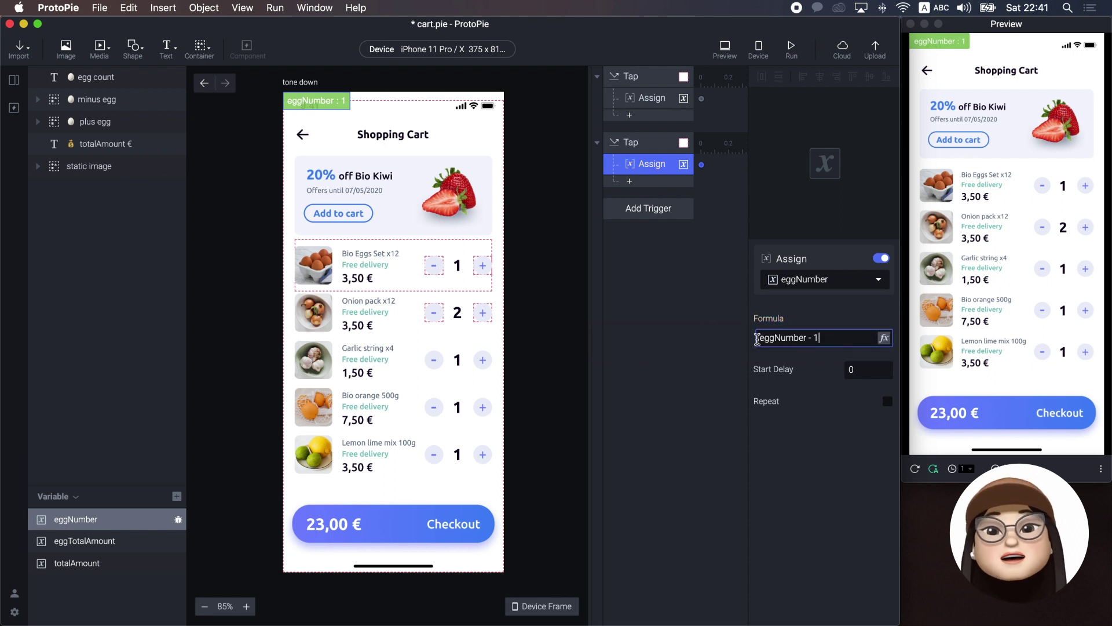
left_click(814, 360)
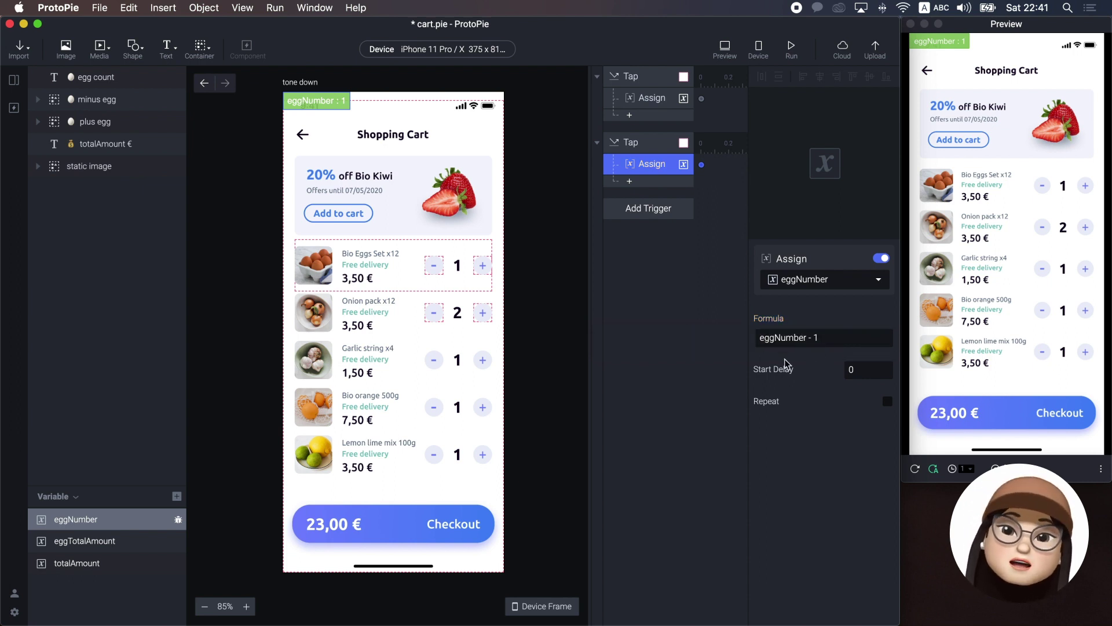
left_click(1080, 194)
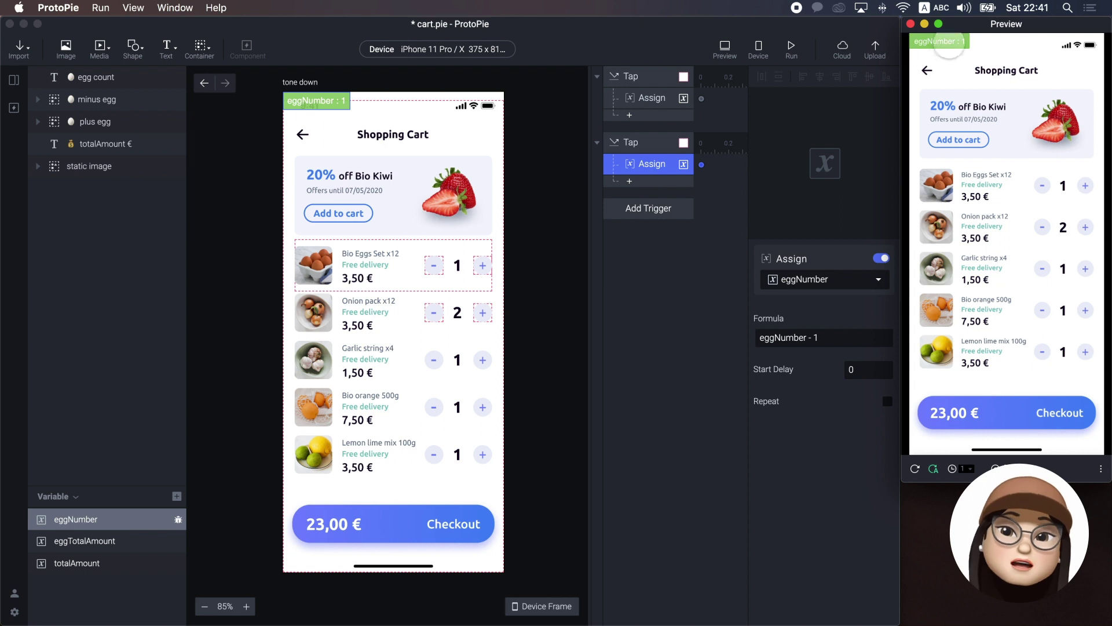
left_click(627, 301)
left_click(648, 210)
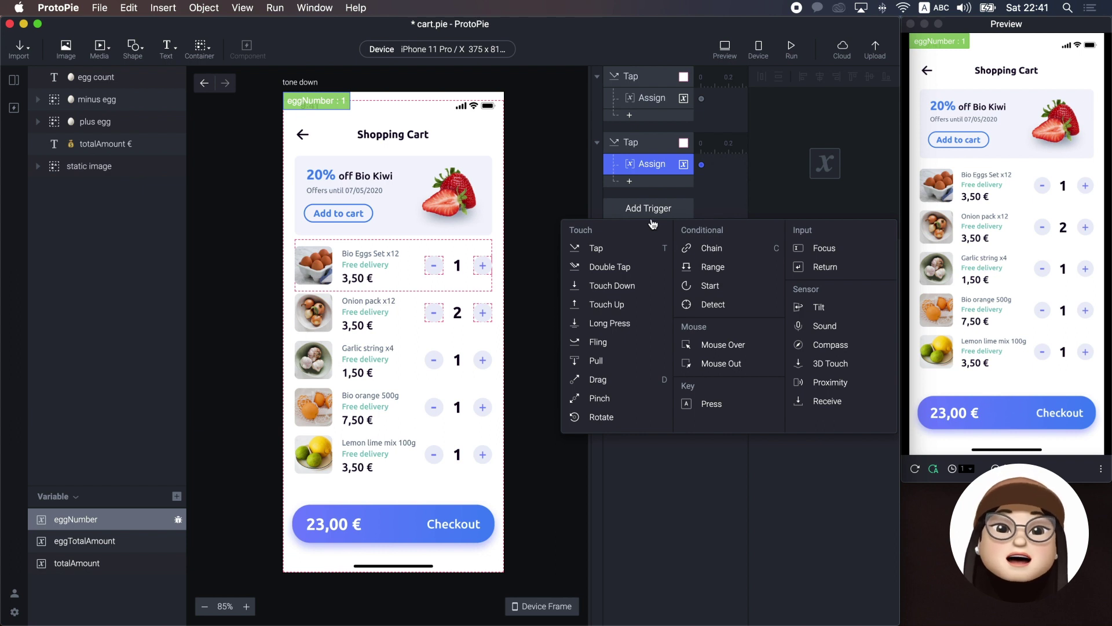
- Add a Detect trigger set to watch the eggNumber variable
left_click(719, 306)
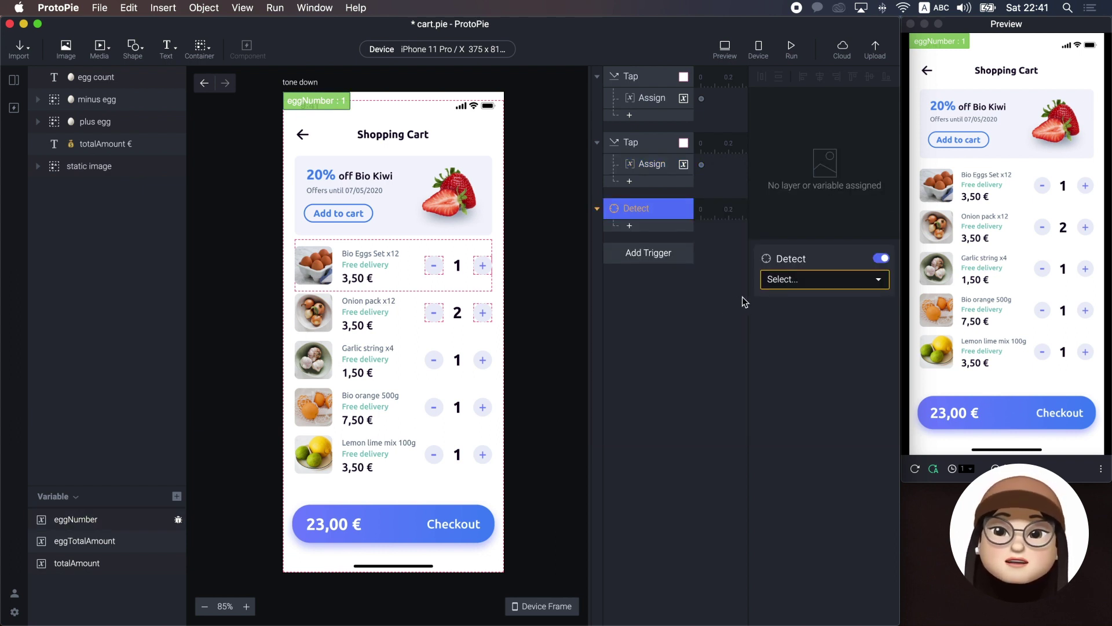
left_click(820, 282)
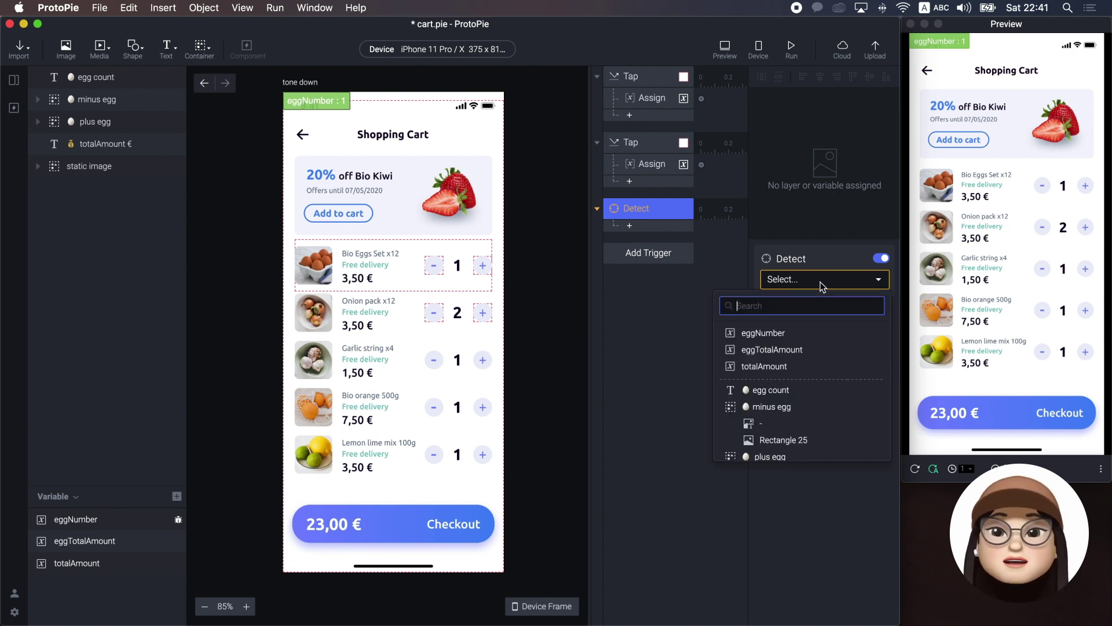
left_click(819, 332)
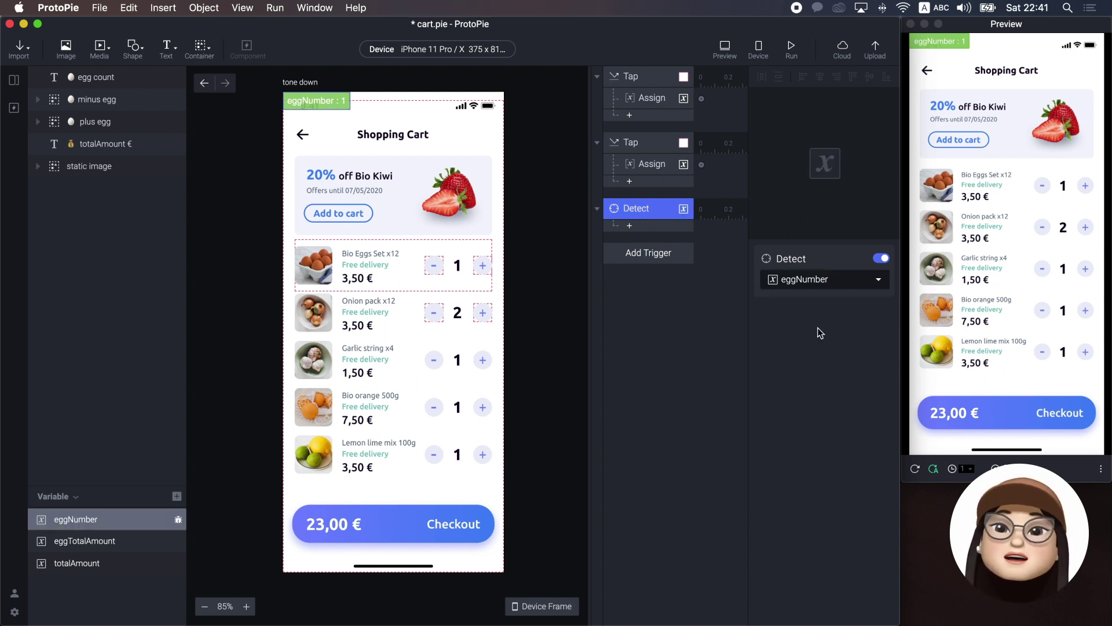
left_click(629, 225)
- Add a Text response on the egg count layer with content formula eggNumber
left_click(744, 308)
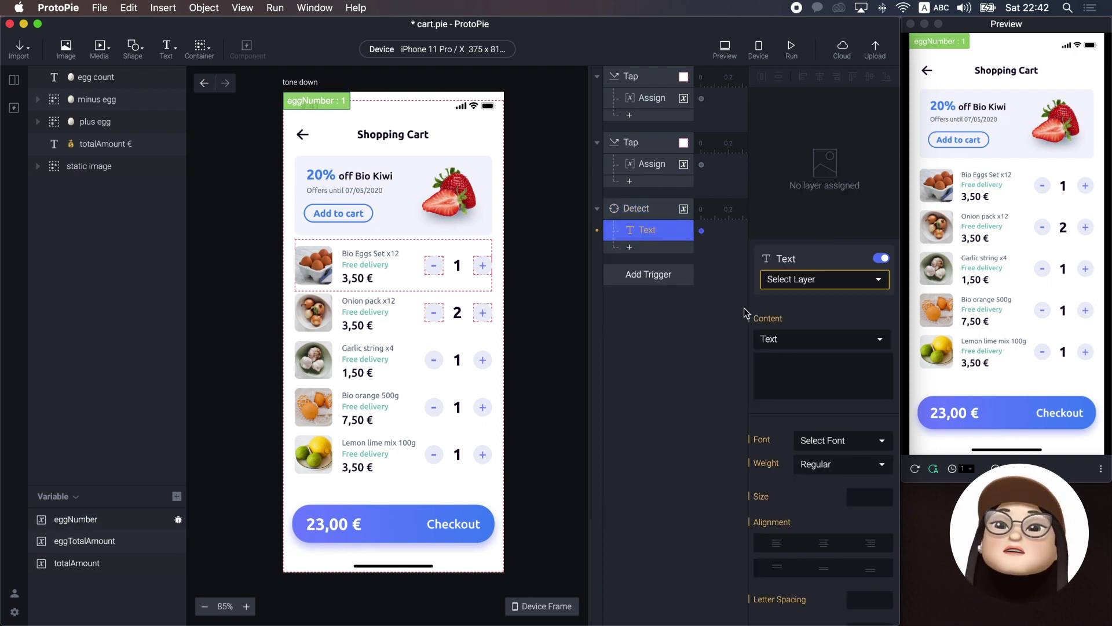
left_click(783, 282)
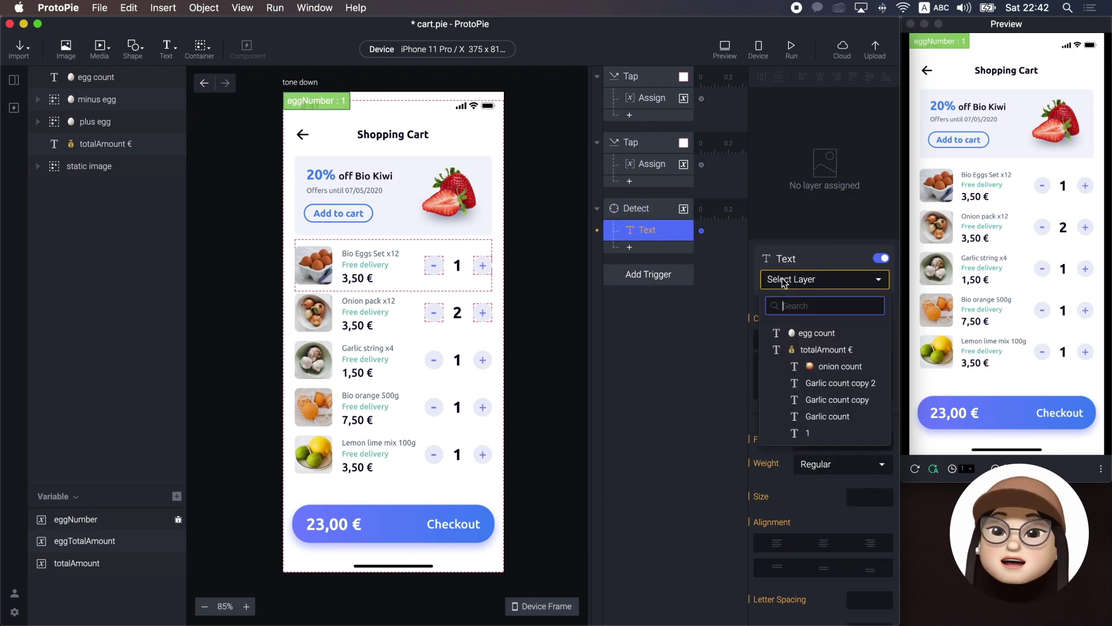
left_click(810, 334)
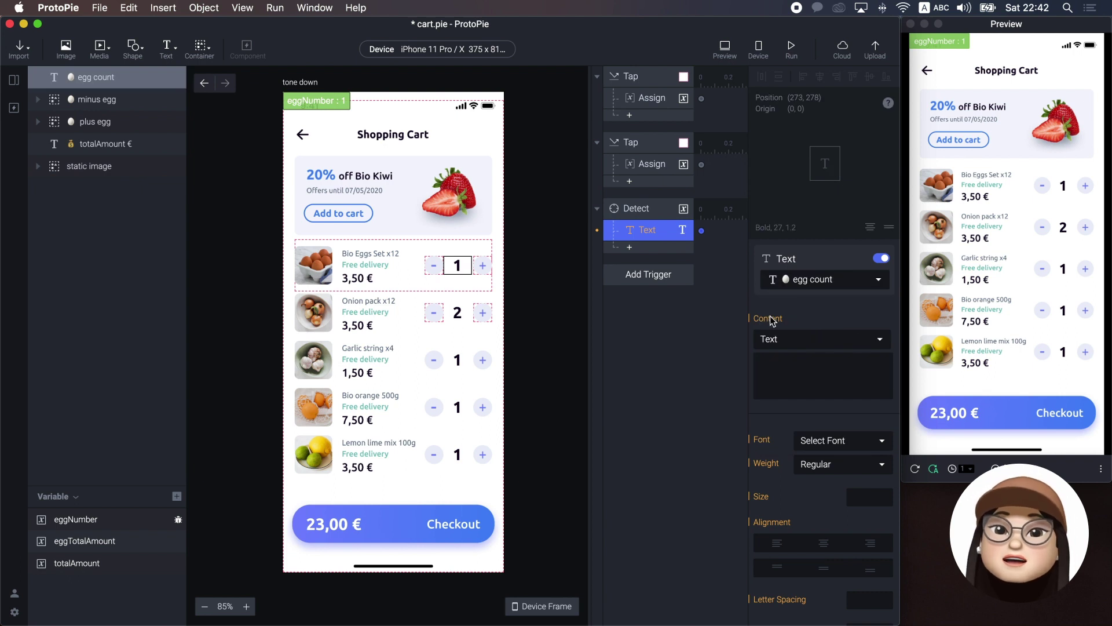
left_click(872, 348)
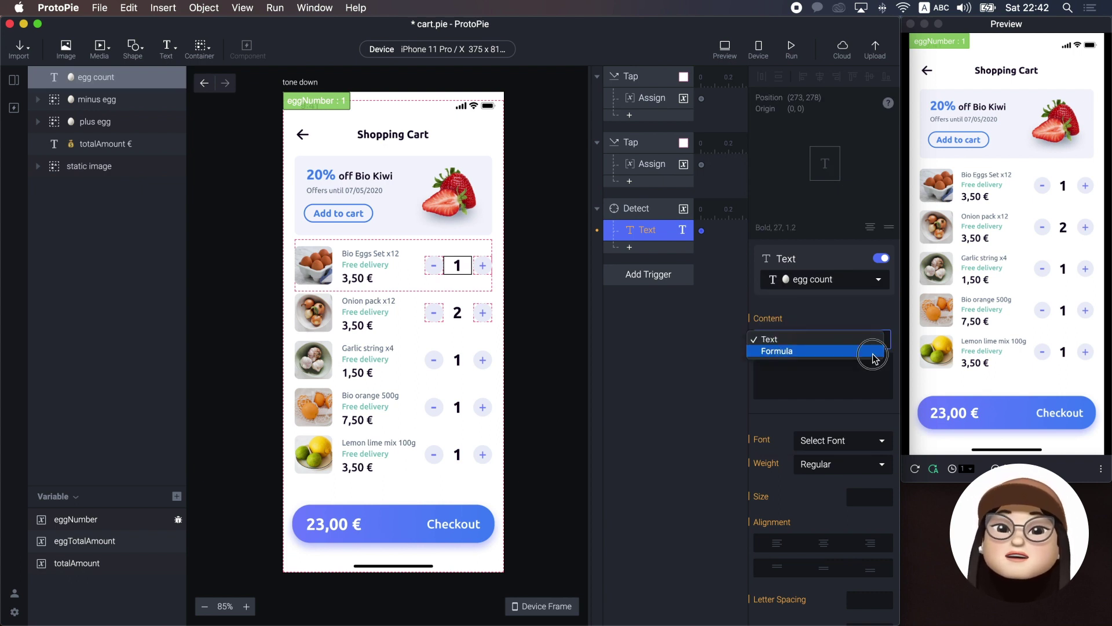
left_click(870, 353)
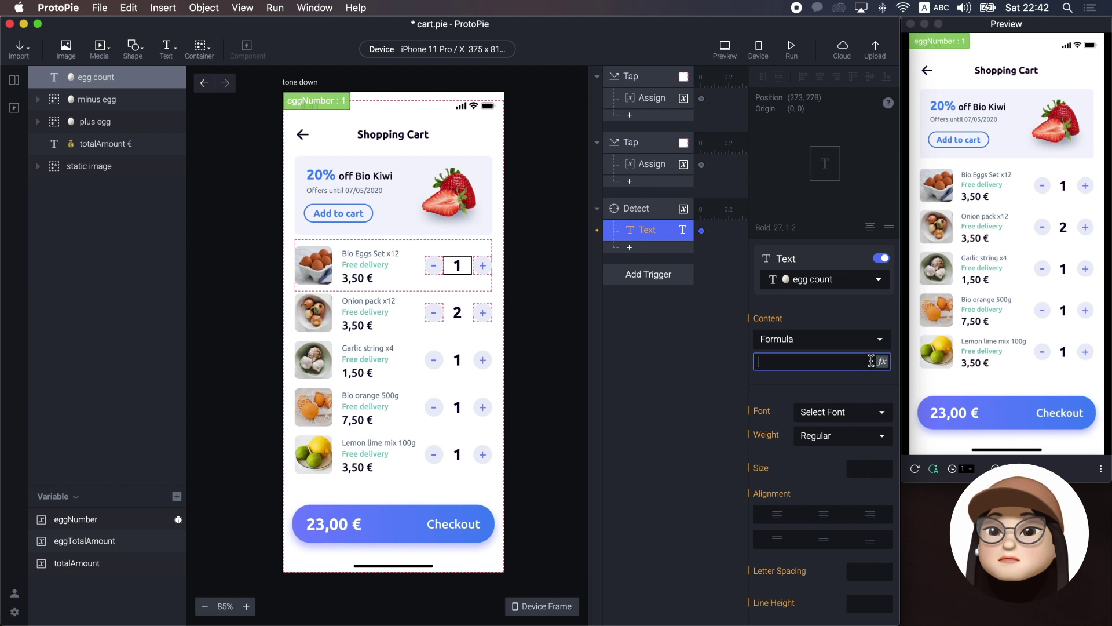
left_click(878, 362)
left_click(844, 361)
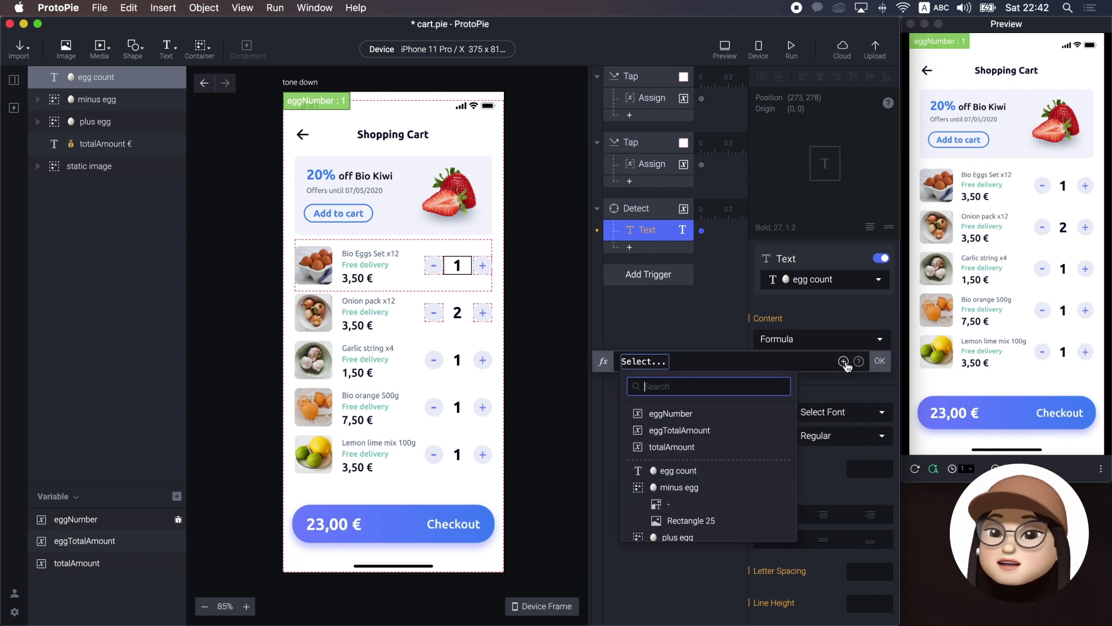
left_click(724, 414)
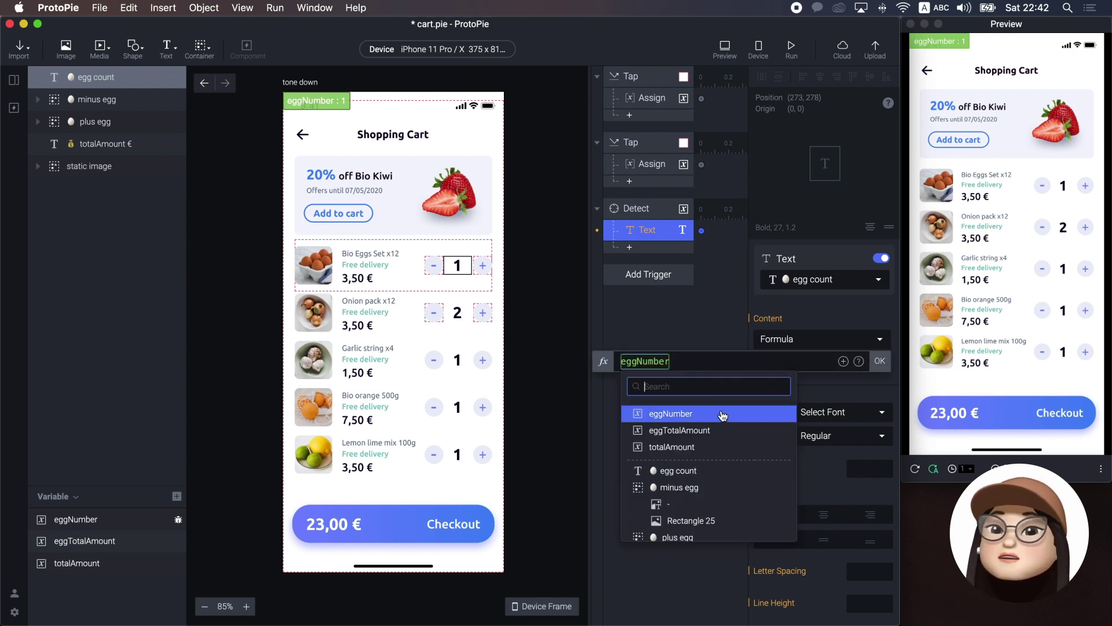
left_click(879, 361)
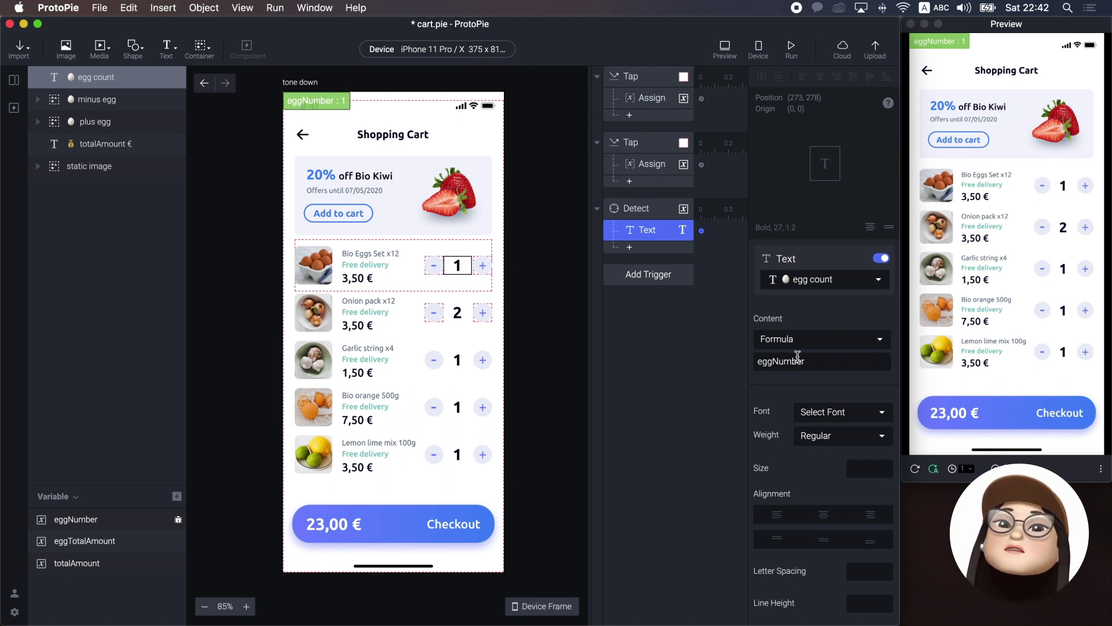
- Review the Detect and Text settings, then test the egg count in the preview, ending at 1
left_click(641, 214)
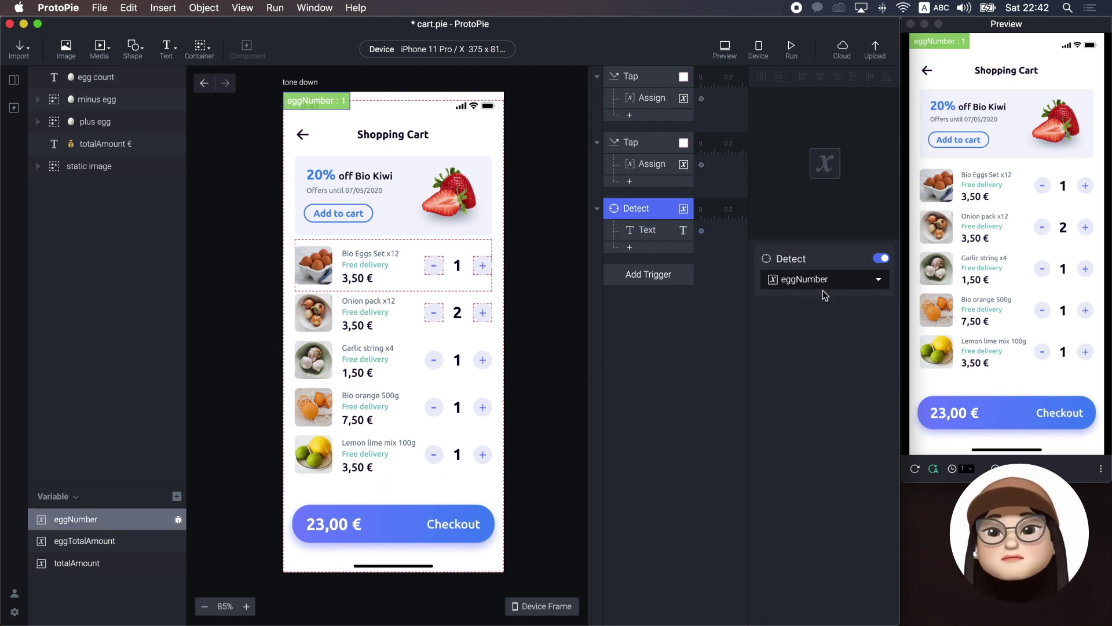
left_click(652, 234)
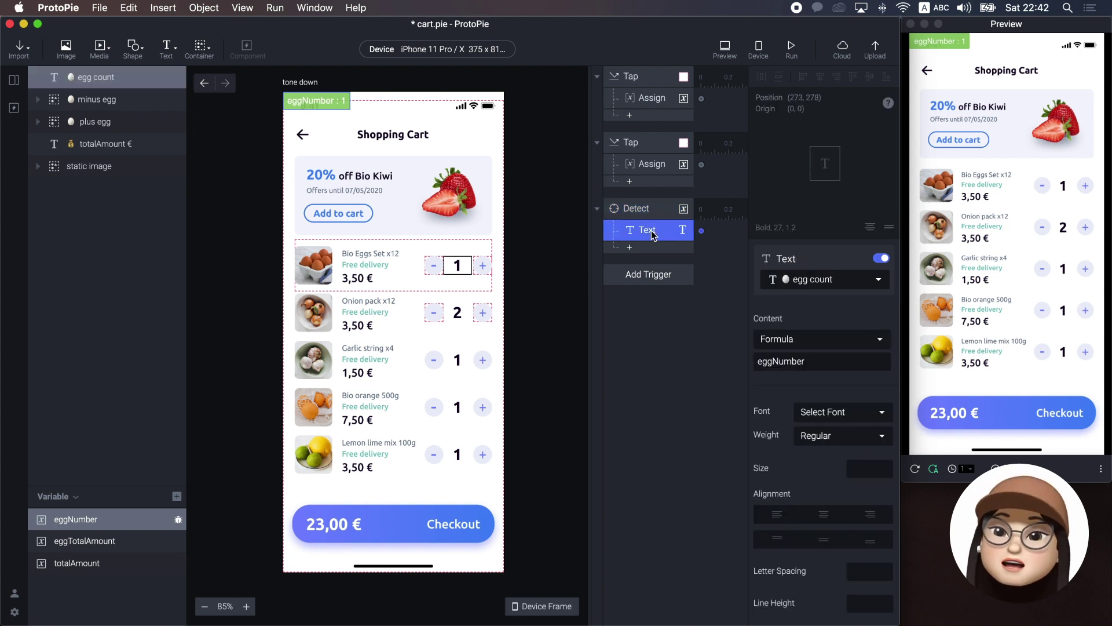
left_click(1085, 187)
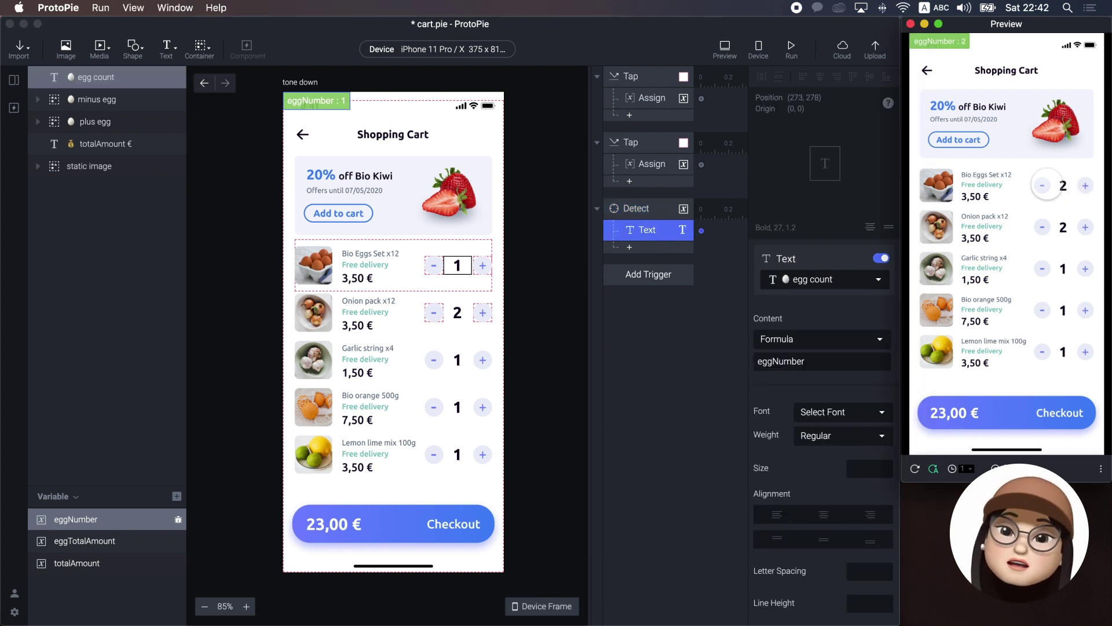
left_click(1085, 185)
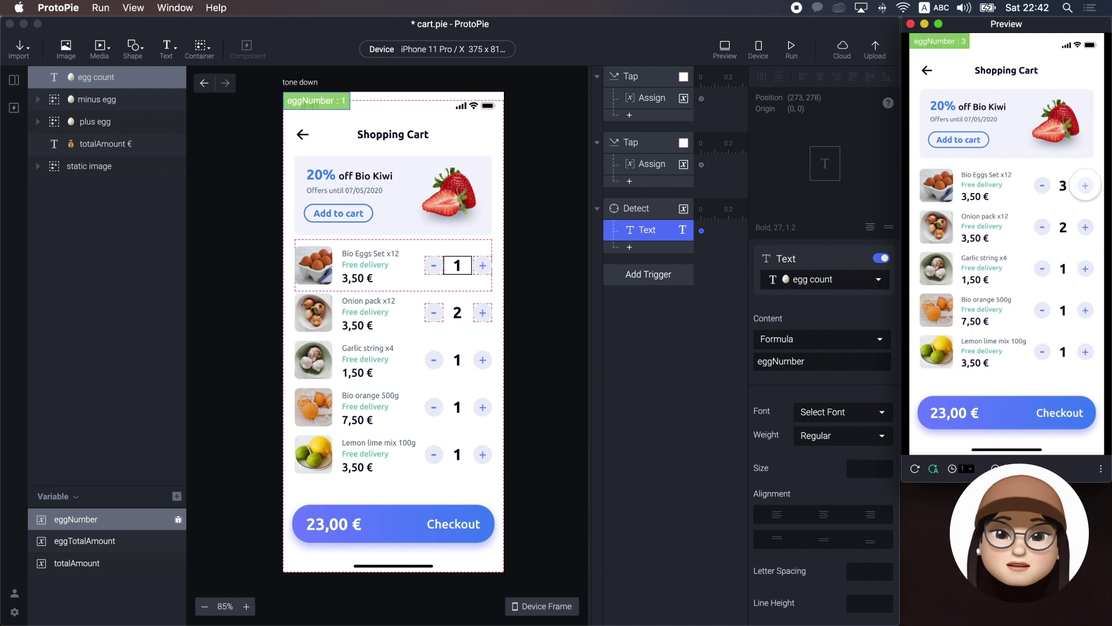
left_click(1042, 185)
left_click(1042, 185)
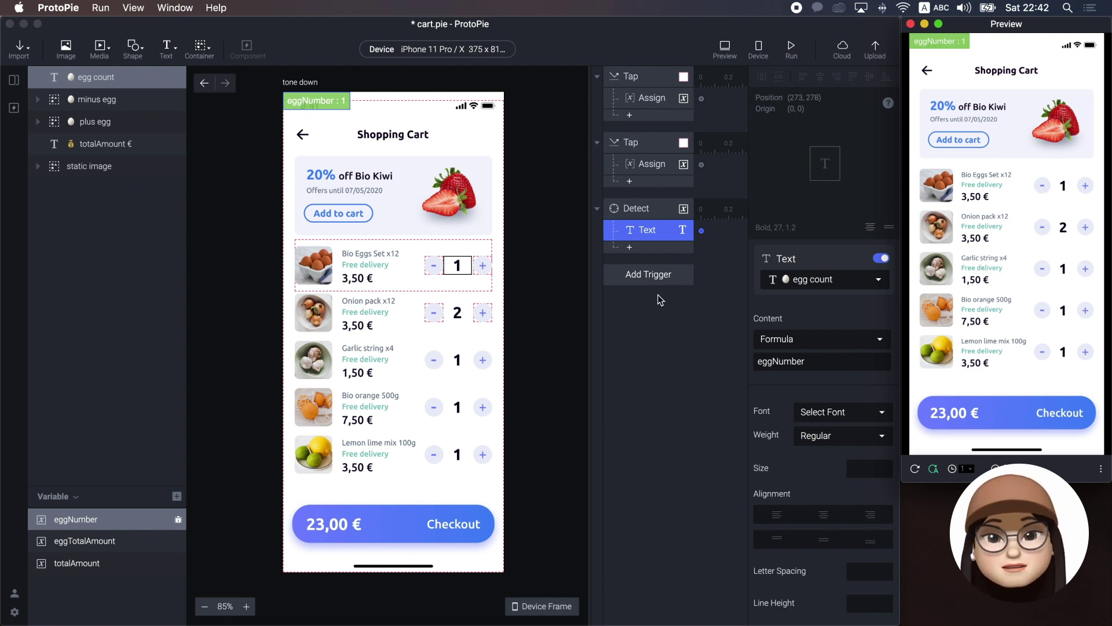
- Under Detect, add an Assign response setting eggTotalAmount to eggNumber * 3.50
left_click(632, 248)
left_click(633, 249)
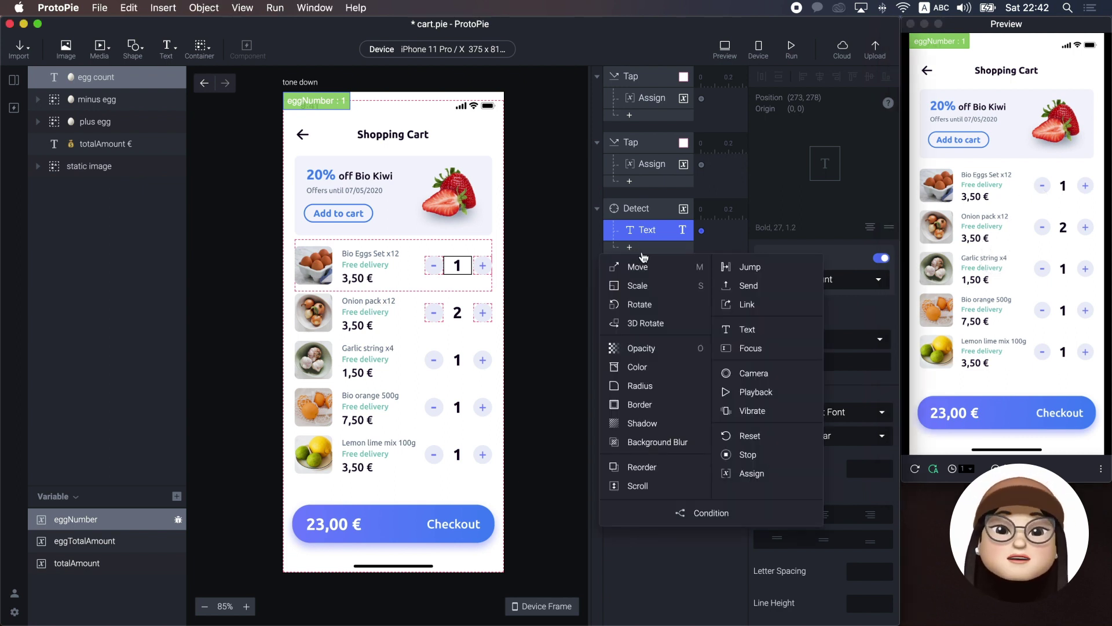
left_click(767, 474)
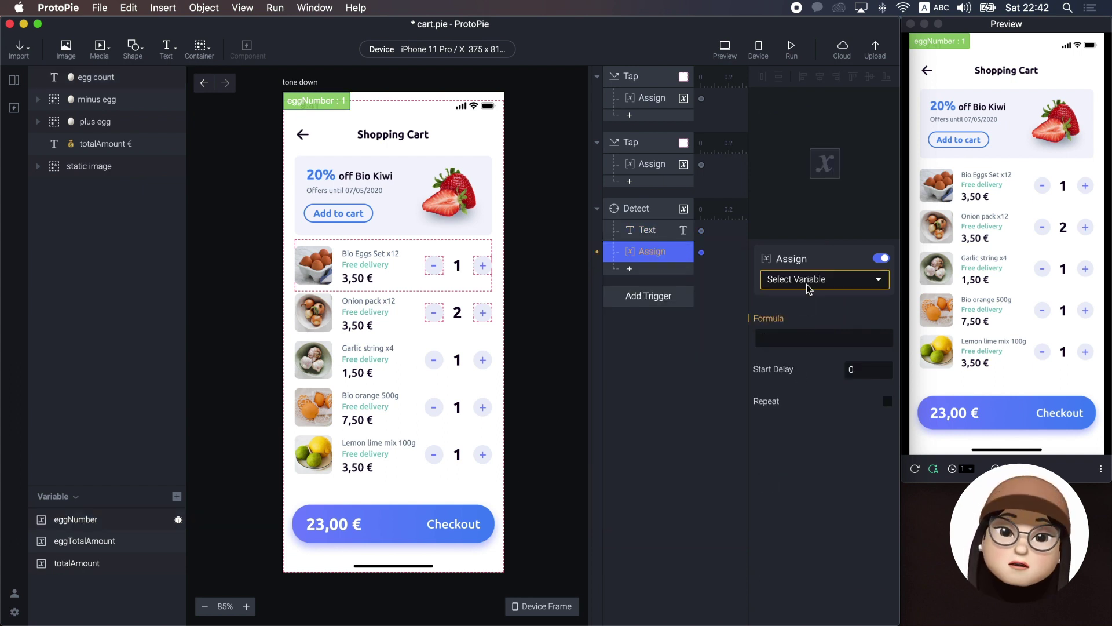
left_click(806, 281)
left_click(809, 349)
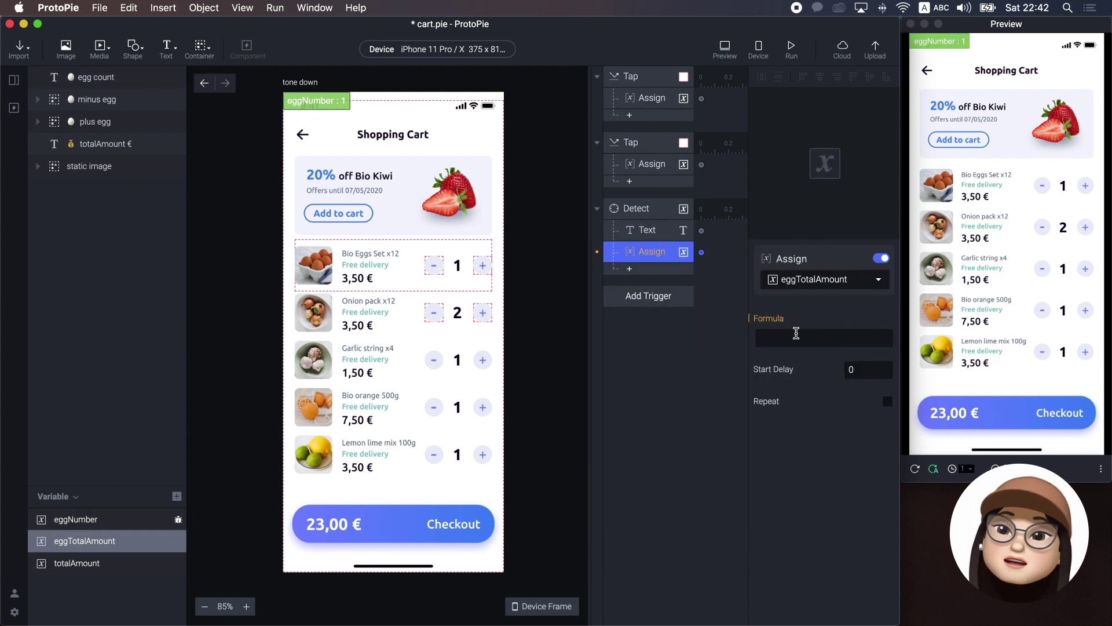
left_click(797, 337)
left_click(883, 338)
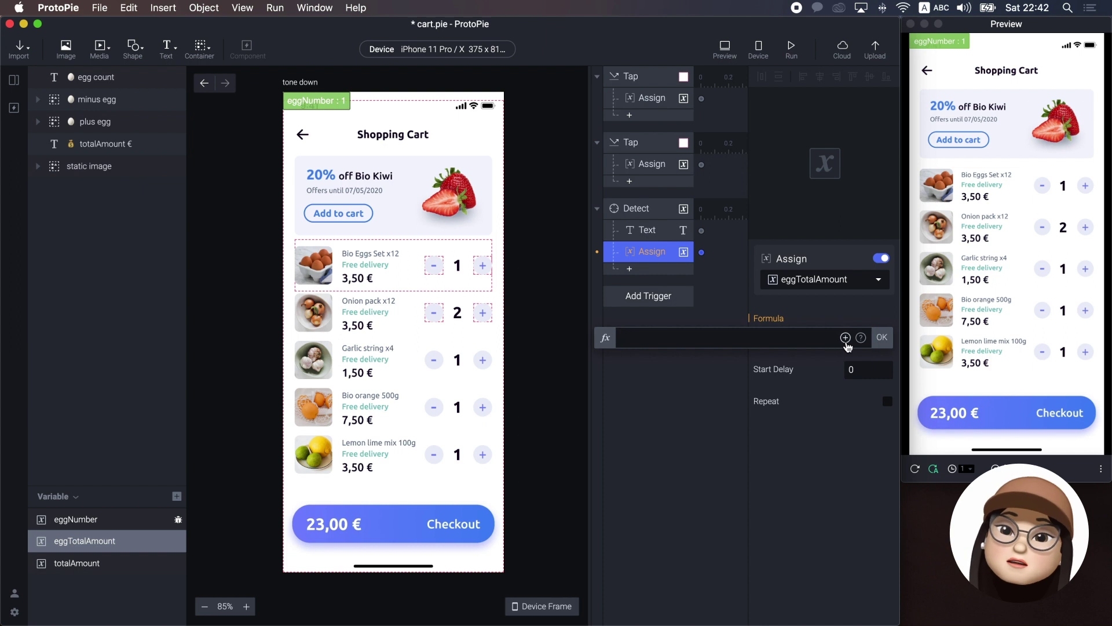
left_click(845, 337)
left_click(746, 391)
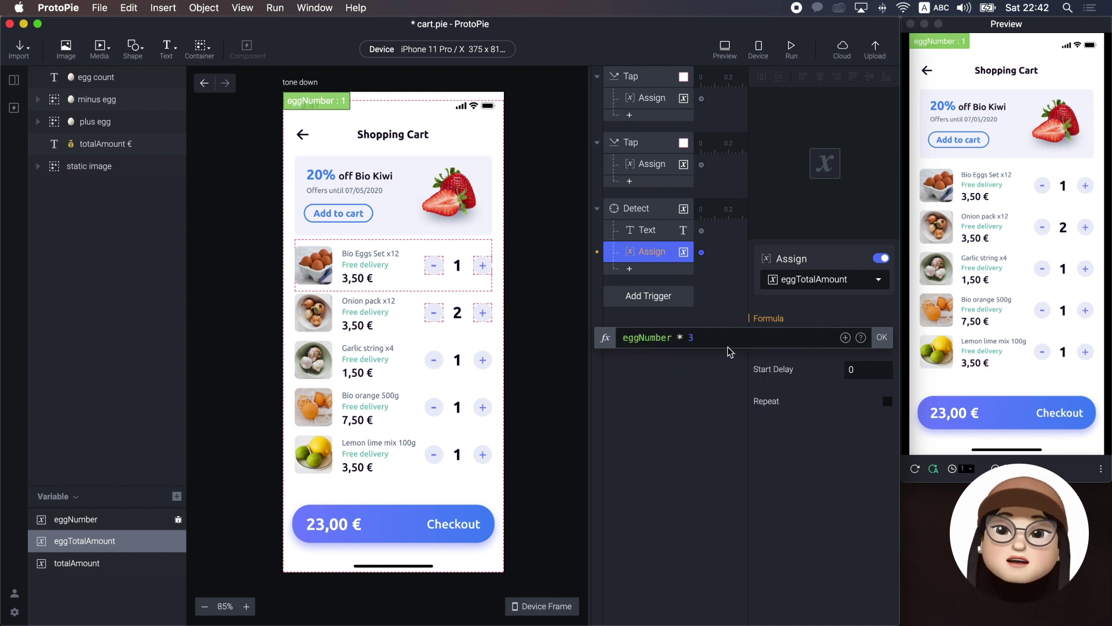
key("Return")
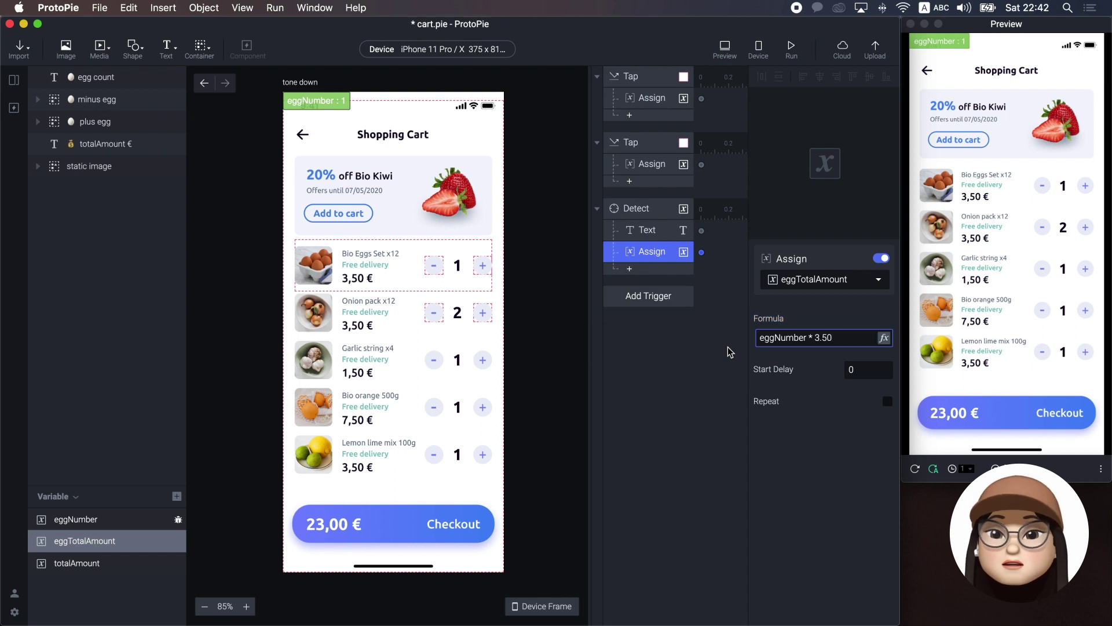
left_click(729, 352)
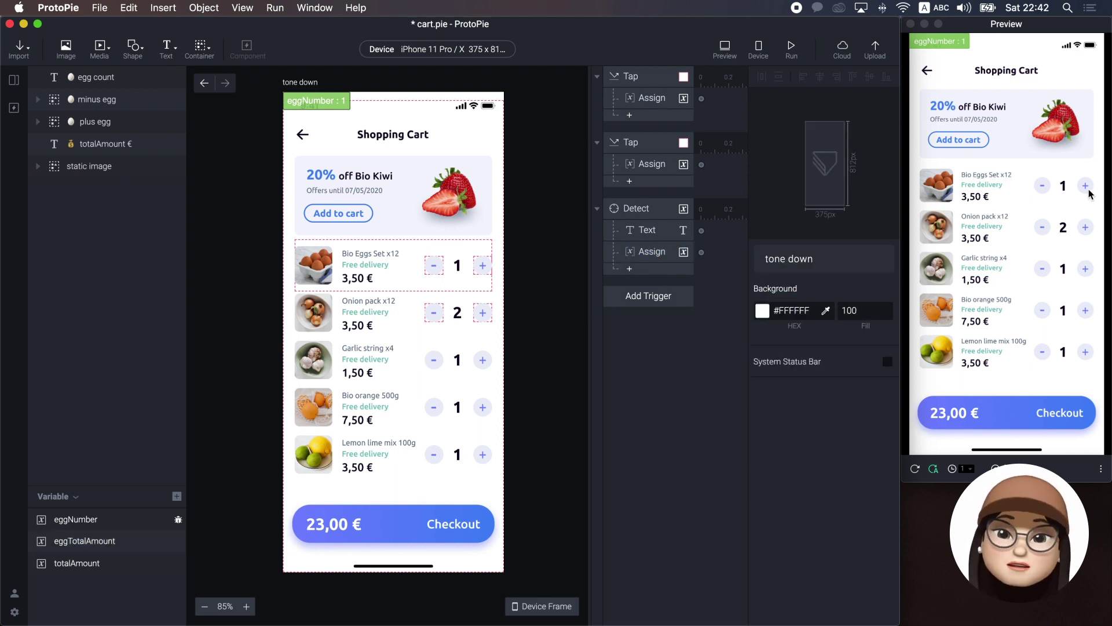
- Switch debugging from eggNumber to eggTotalAmount and test it with the preview's eggs +/− buttons
left_click(177, 522)
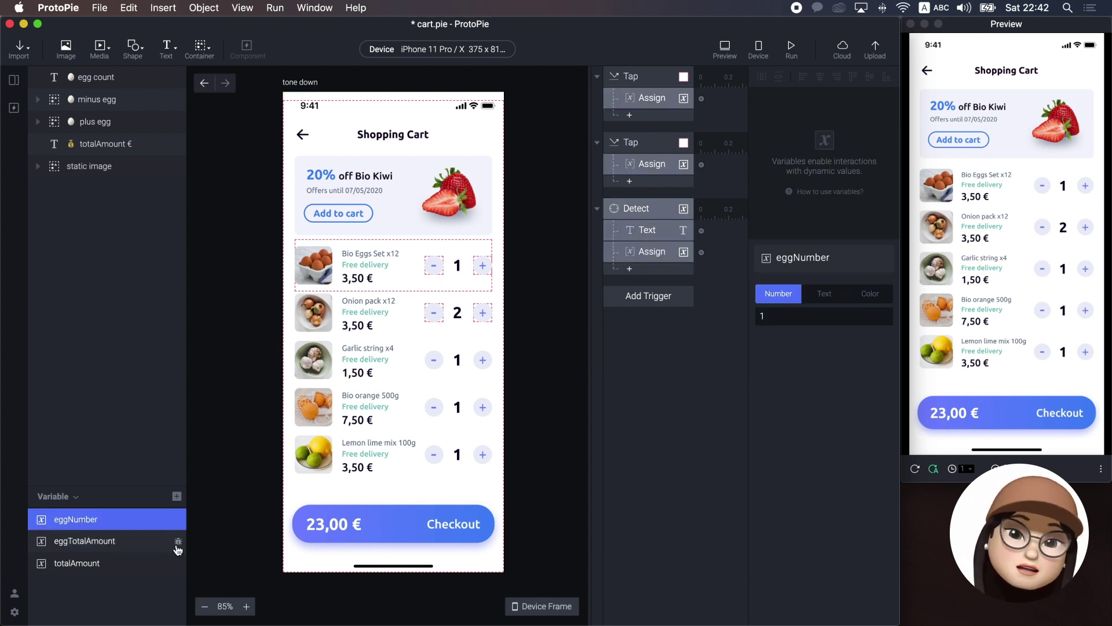
left_click(177, 542)
left_click(1086, 186)
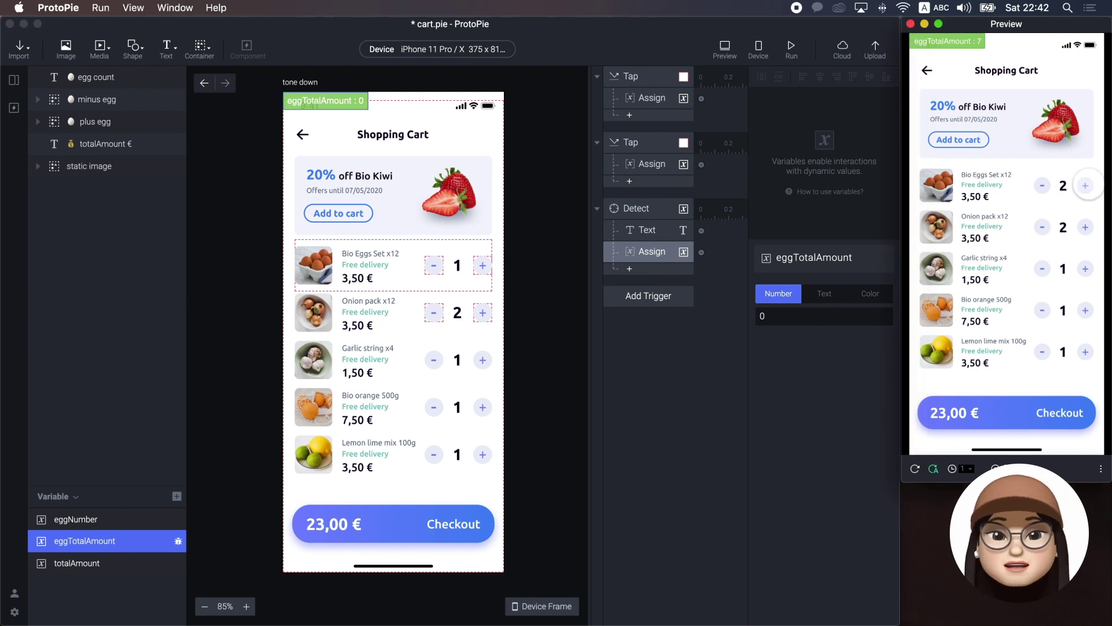
left_click(1086, 186)
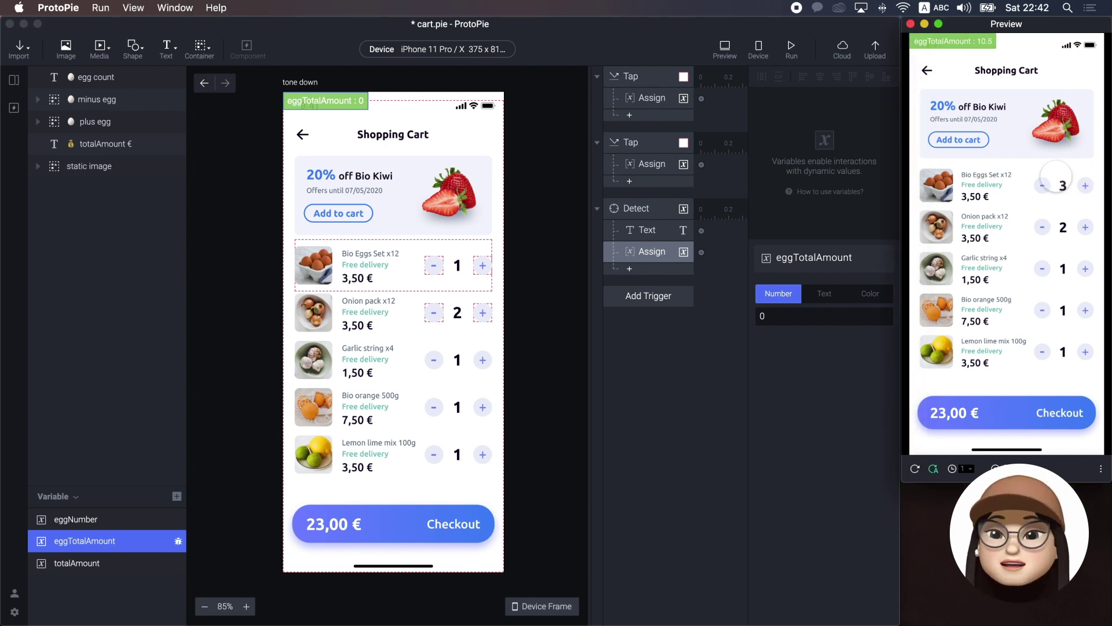
left_click(1042, 186)
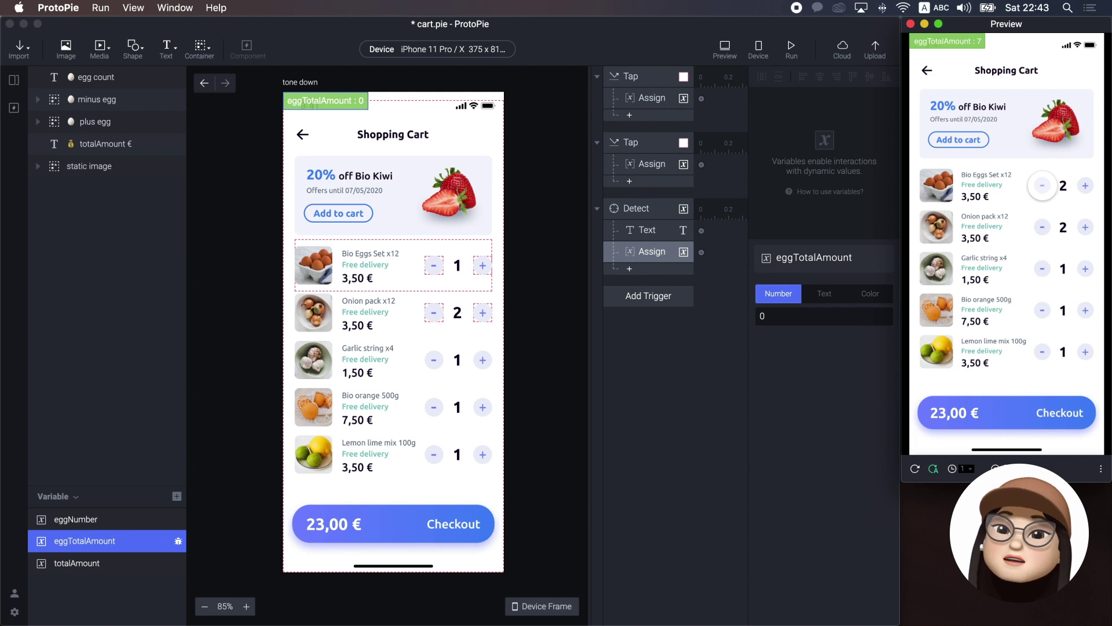
left_click(1042, 185)
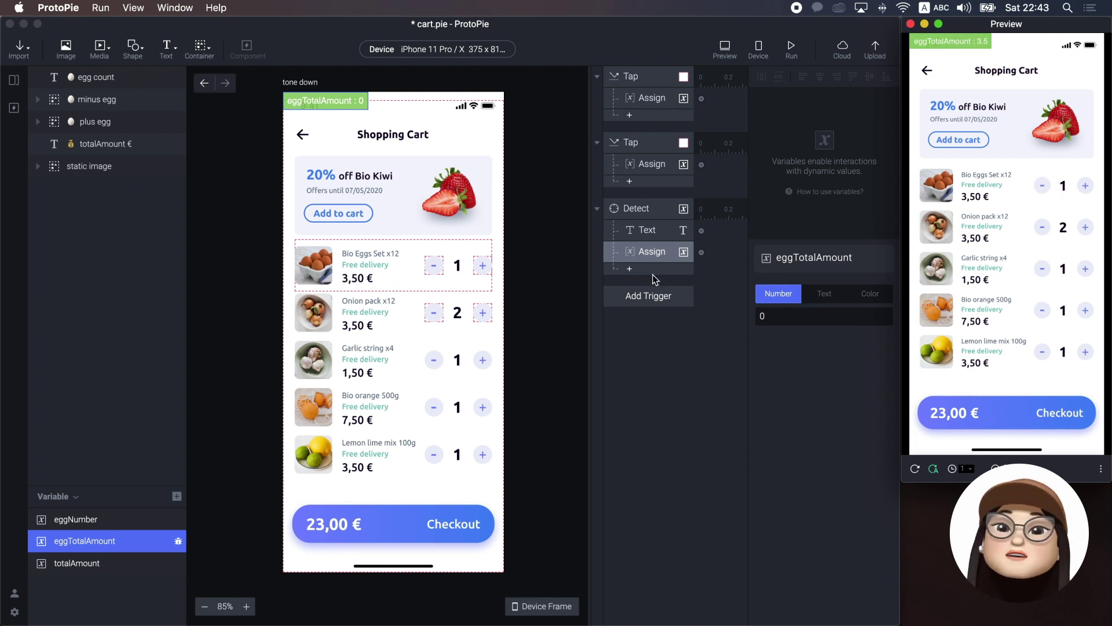
left_click(629, 268)
left_click(629, 268)
key("Escape")
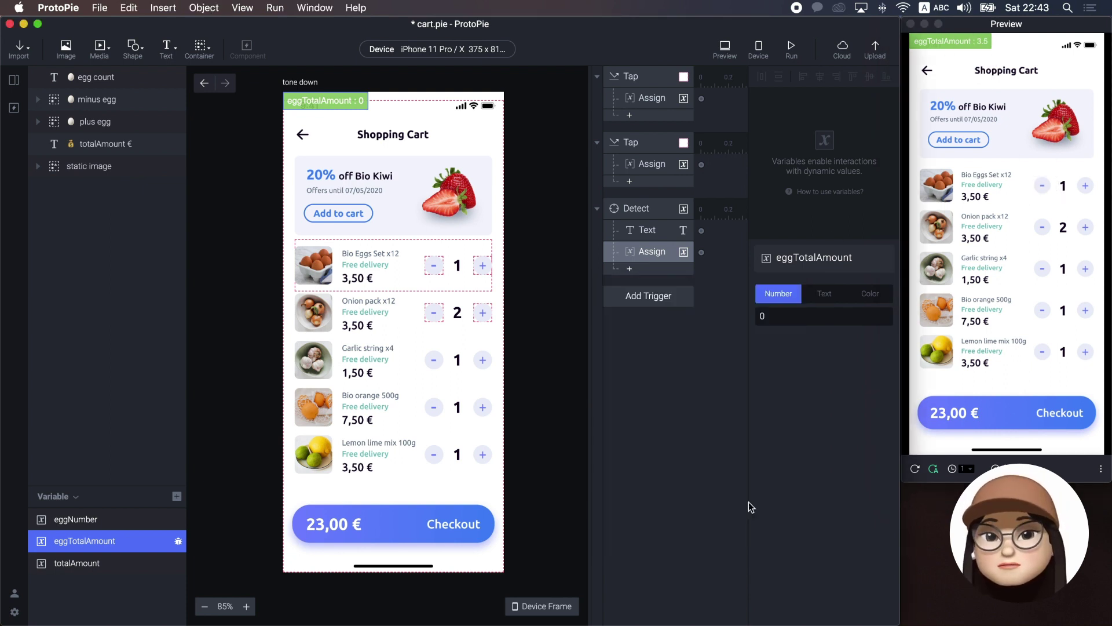
- Set the new Assign response to give totalAmount the formula eggTotalAmount
left_click(822, 283)
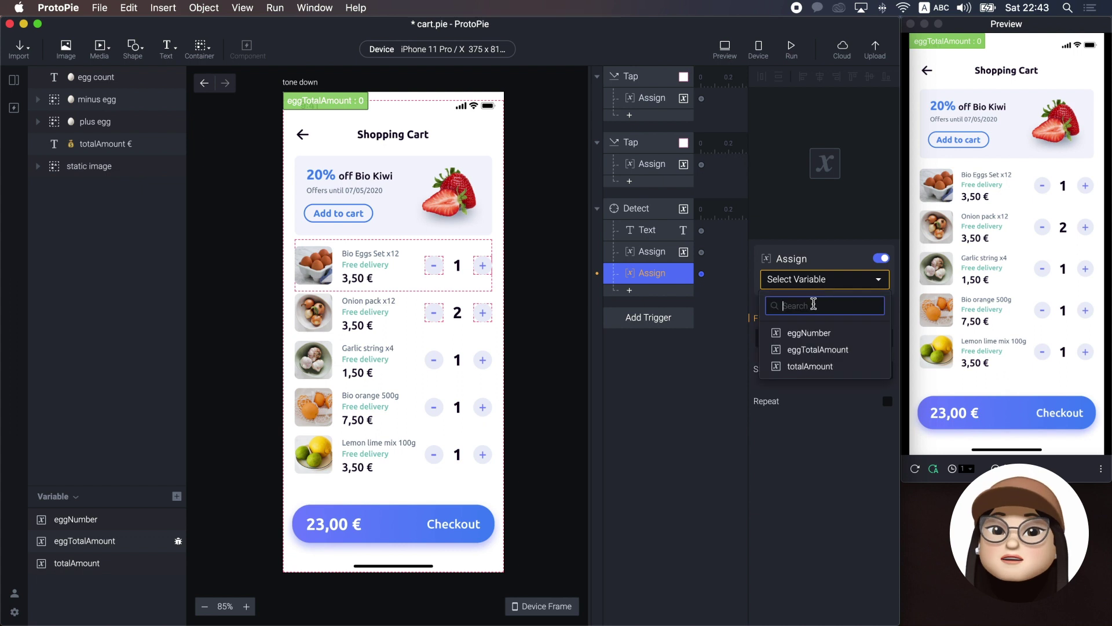
left_click(810, 366)
left_click(875, 338)
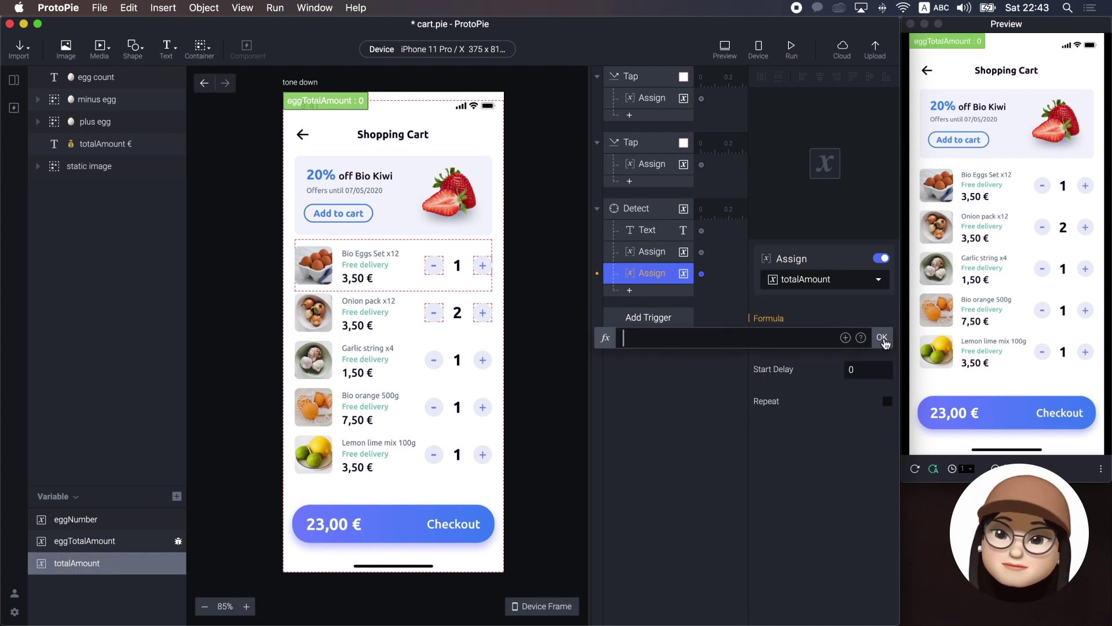
left_click(845, 337)
left_click(757, 405)
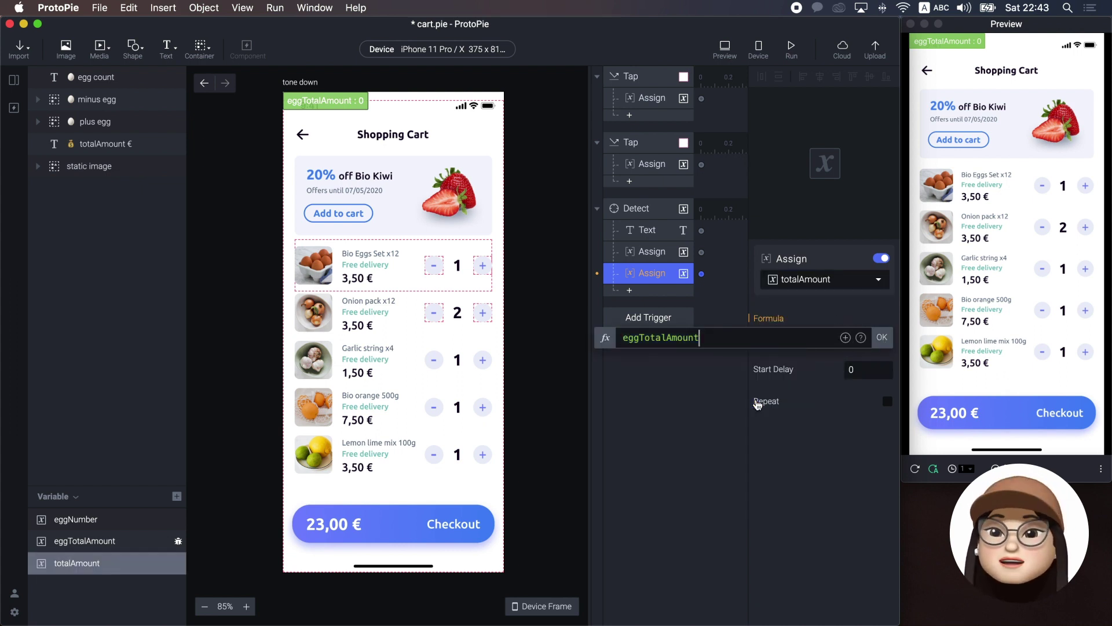
left_click(881, 337)
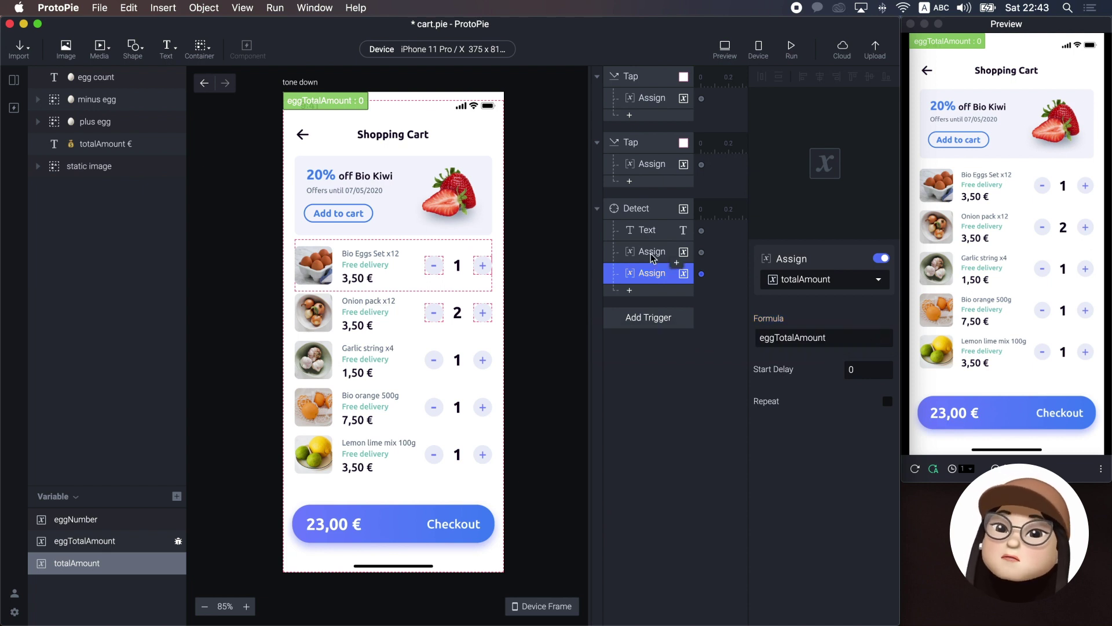
- Review the Detect trigger's eggNumber watch, eggTotalAmount formula and totalAmount assignment
left_click(663, 209)
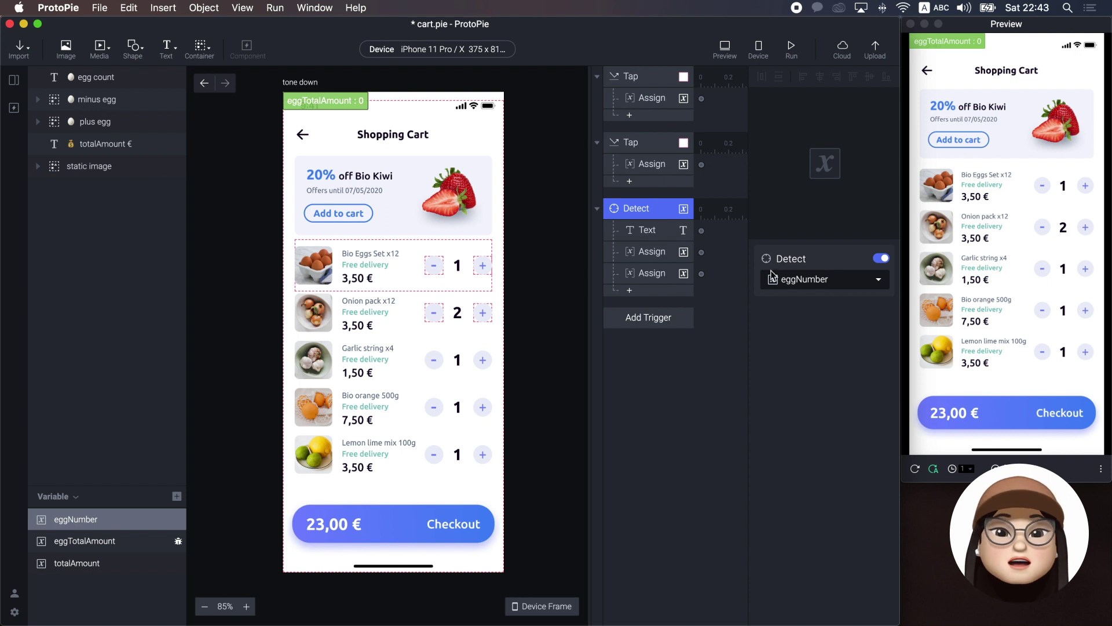
left_click(642, 248)
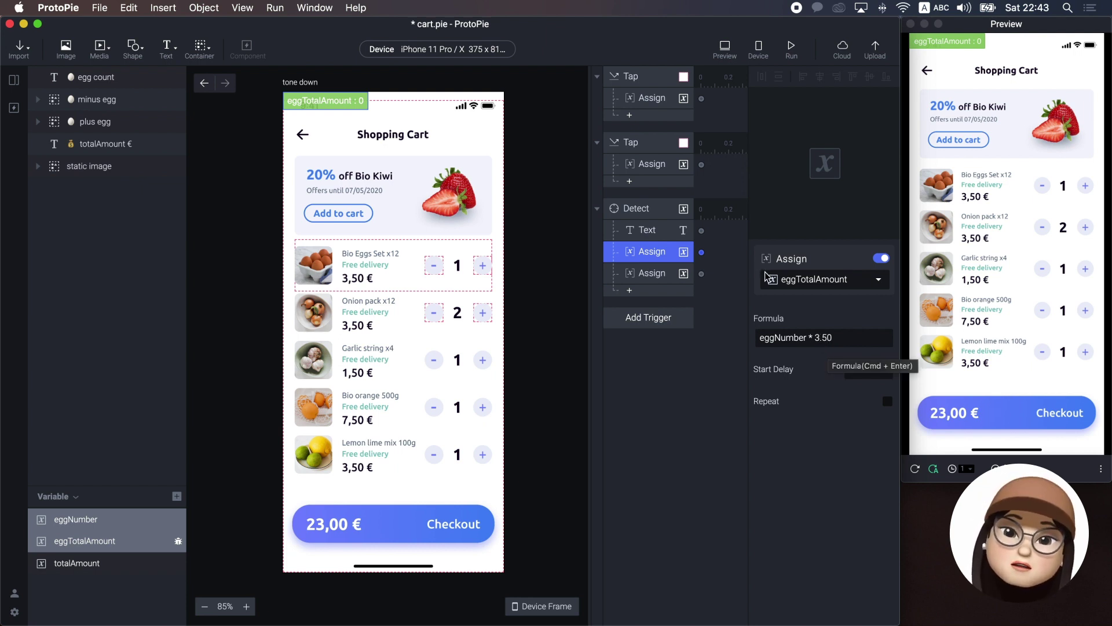
left_click(644, 274)
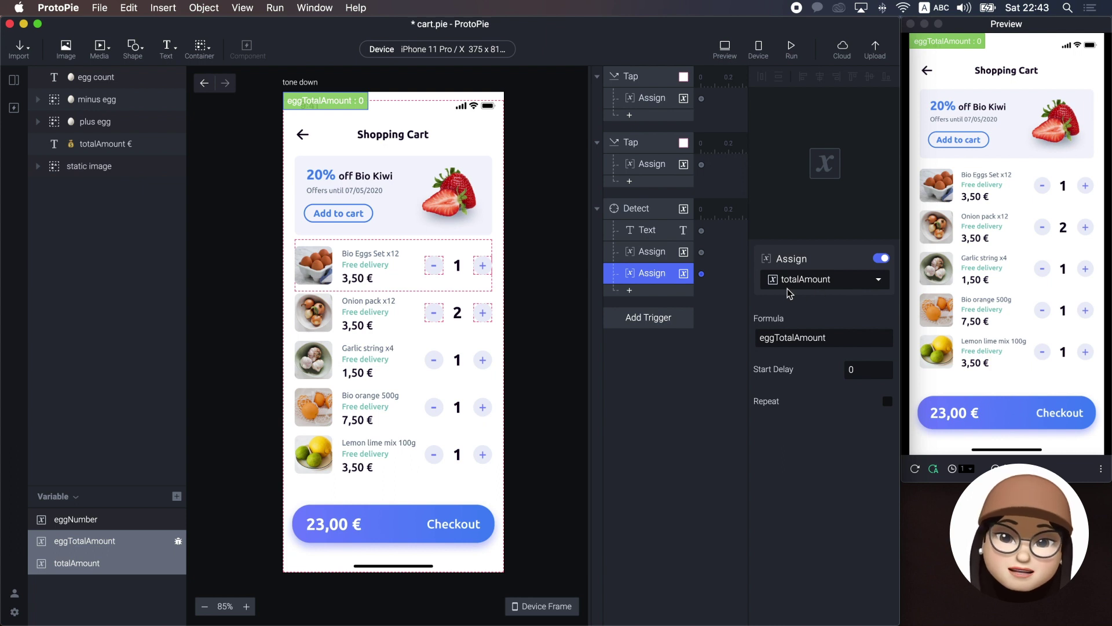
left_click(662, 319)
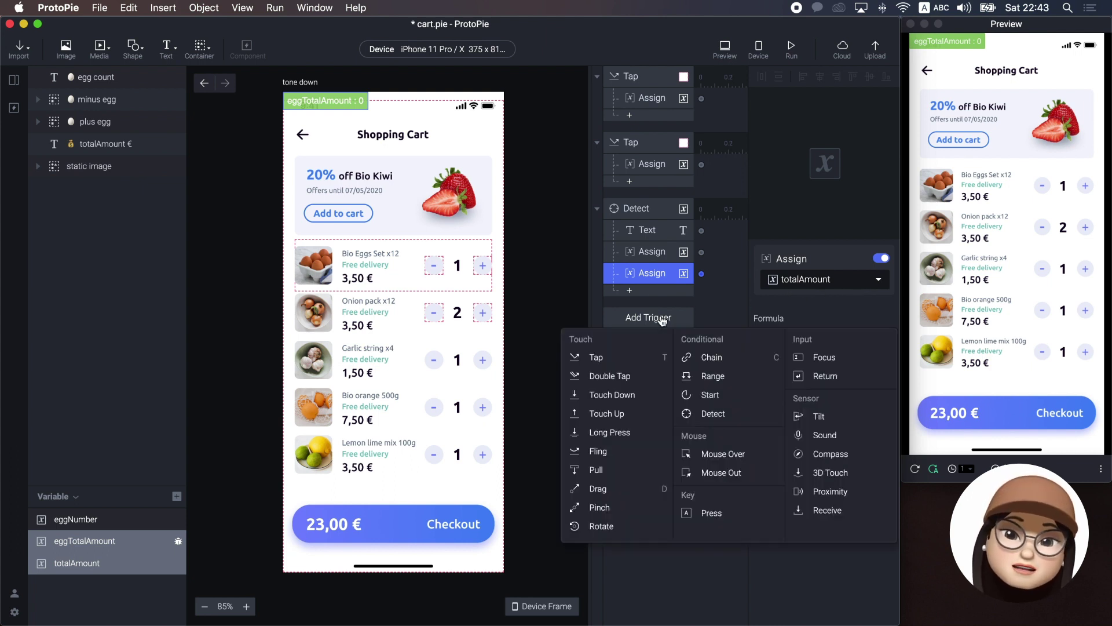
- Add a Detect trigger on totalAmount with a Text response targeting the totalAmount € layer
left_click(718, 413)
left_click(784, 280)
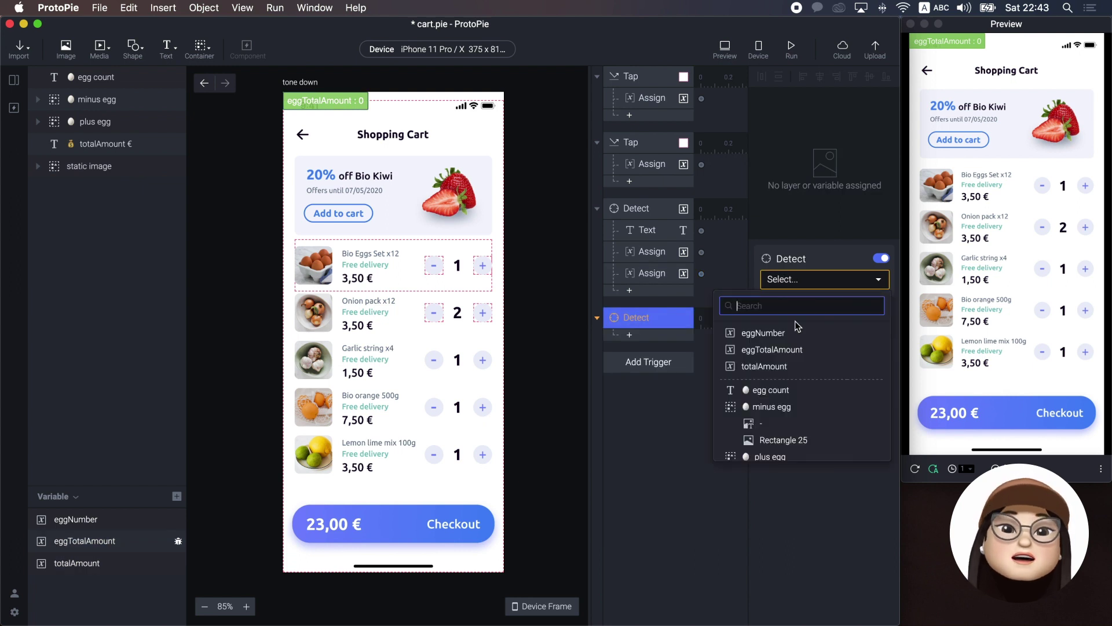
left_click(797, 367)
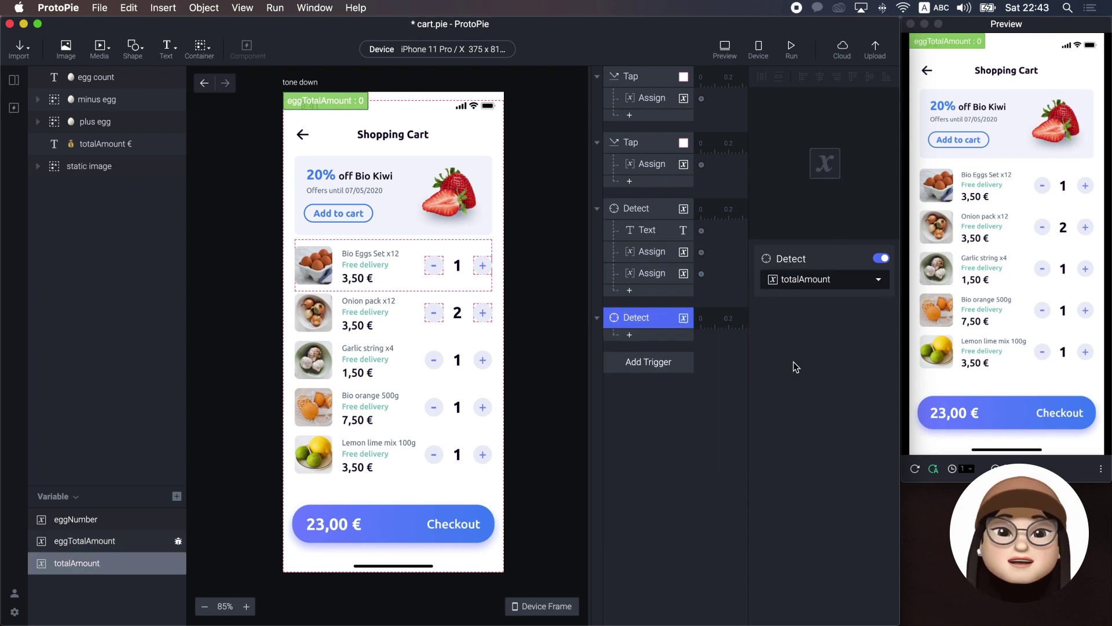
left_click(630, 339)
left_click(750, 417)
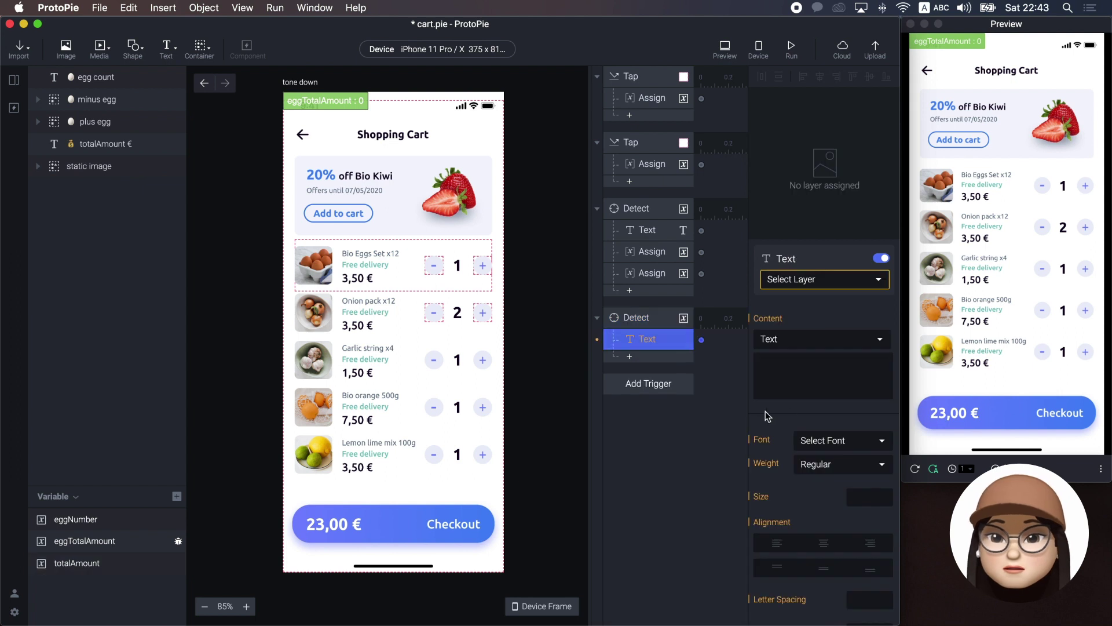
left_click(824, 281)
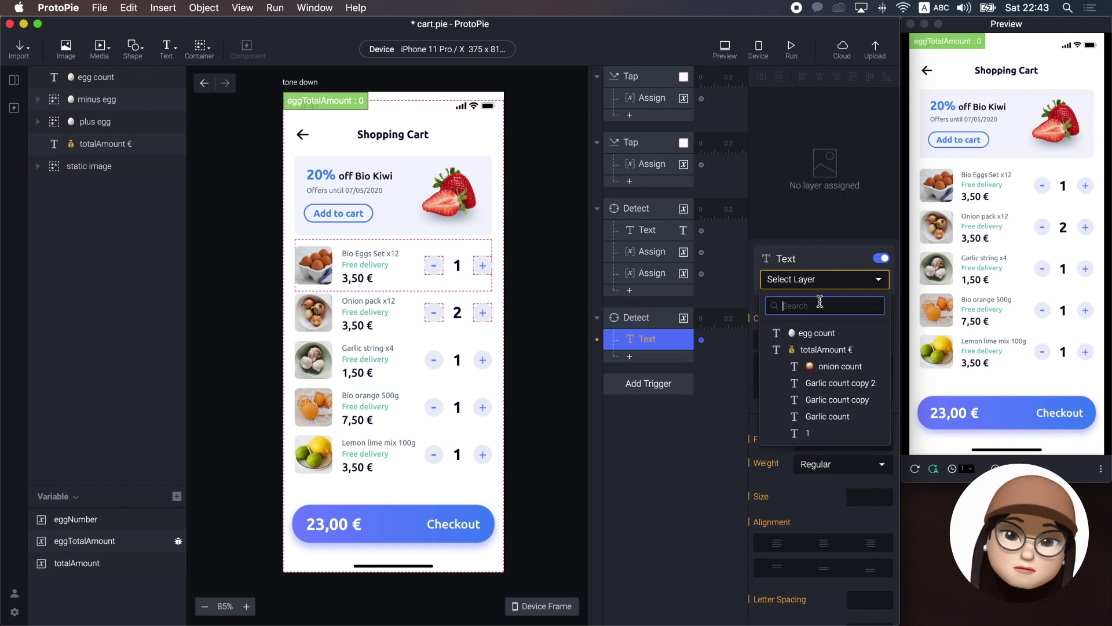
left_click(823, 349)
- Set the Text response content to the formula eggTotalAmount + 19.50
left_click(830, 343)
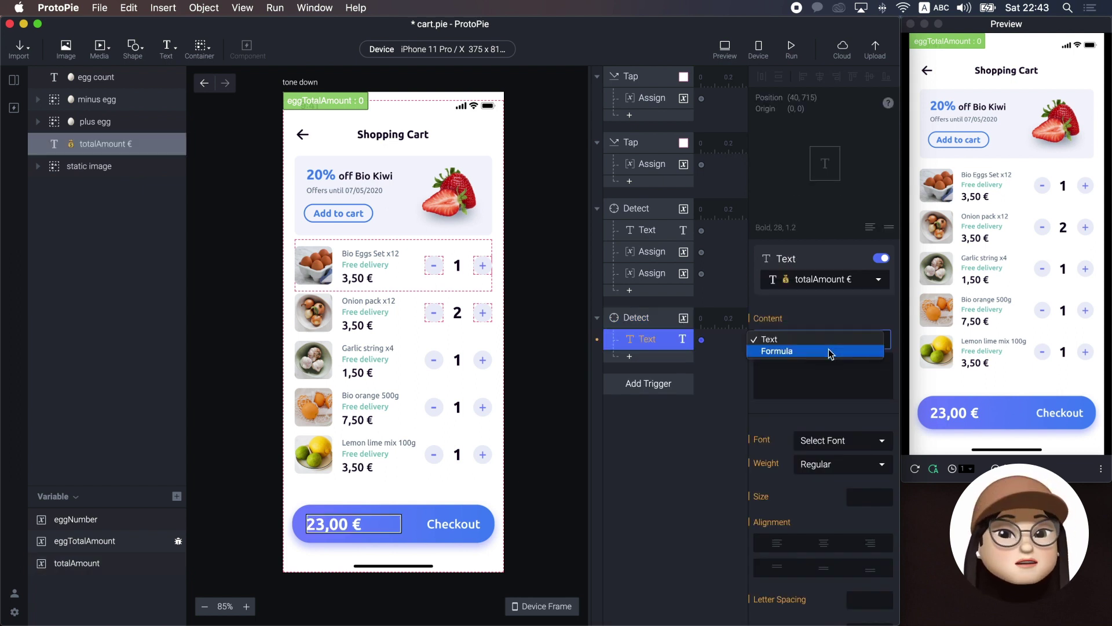
left_click(831, 352)
left_click(873, 363)
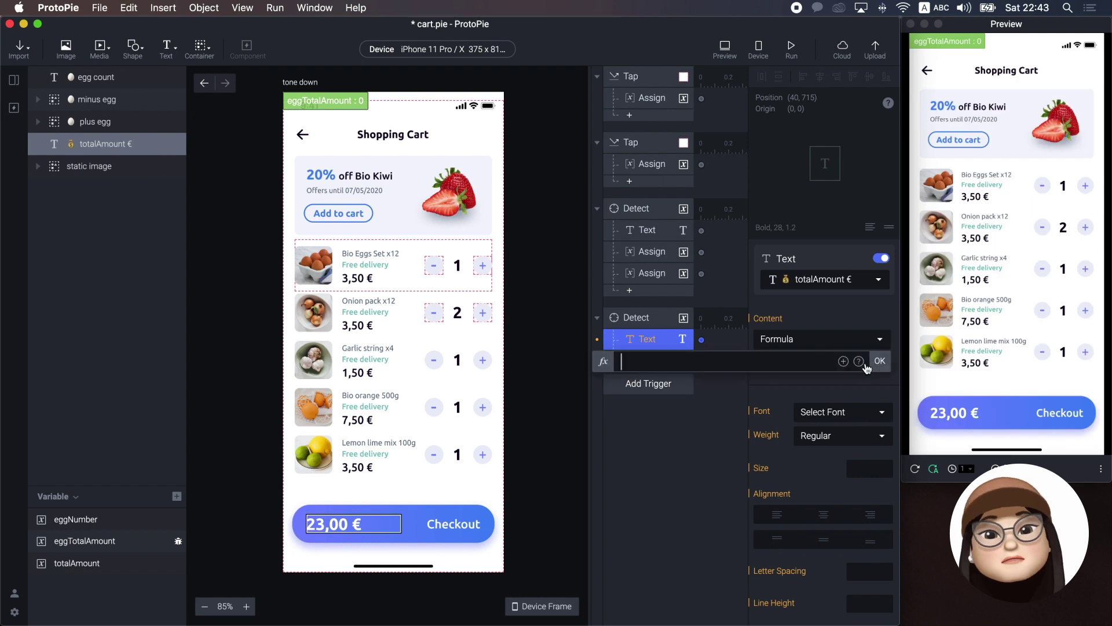
left_click(842, 362)
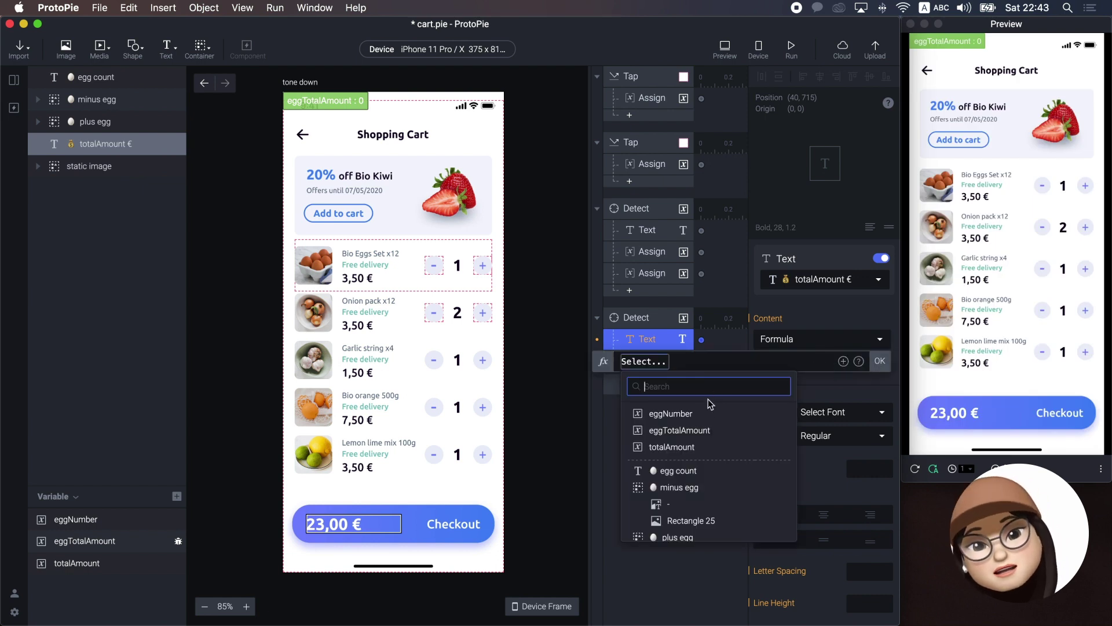
left_click(716, 429)
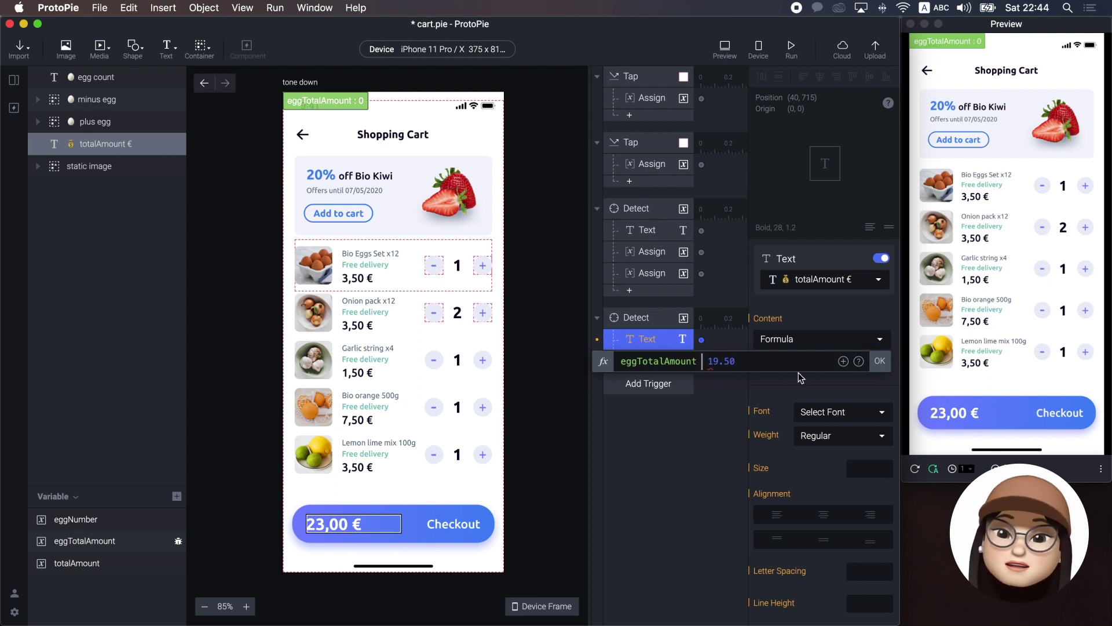
type("+")
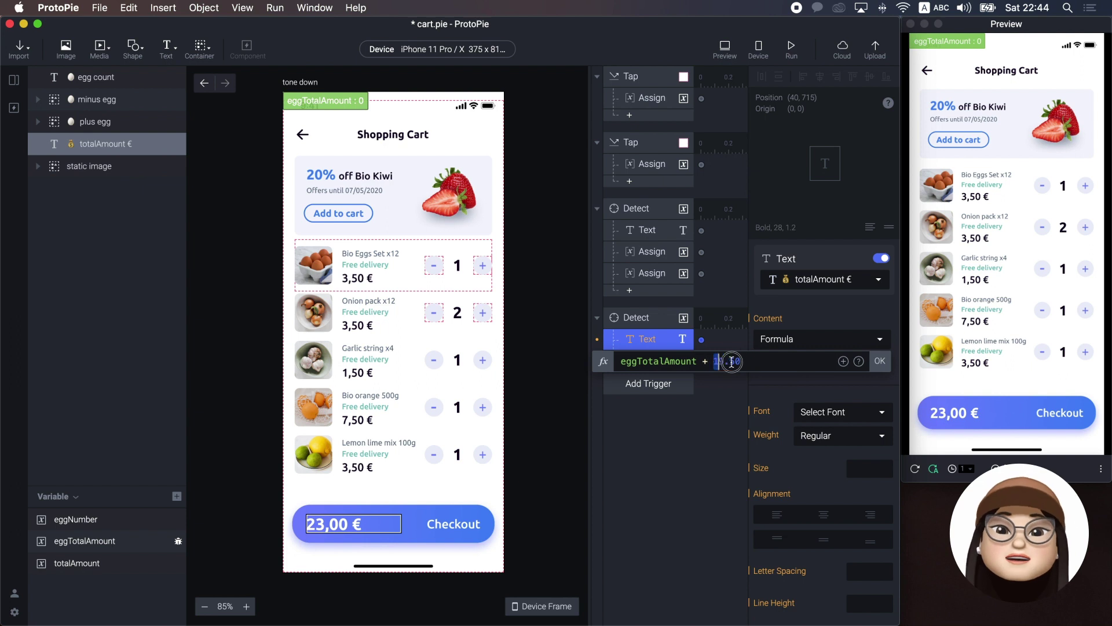
left_click(879, 360)
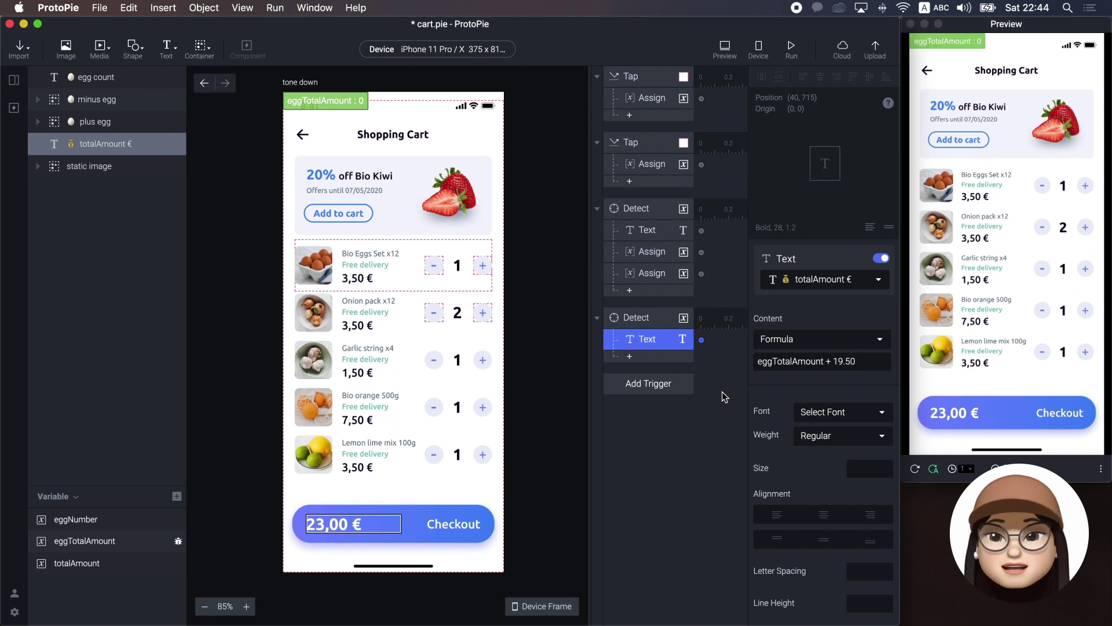
- Step the preview egg count up to 3 and down to 0, then switch to the formula docs
left_click(993, 365)
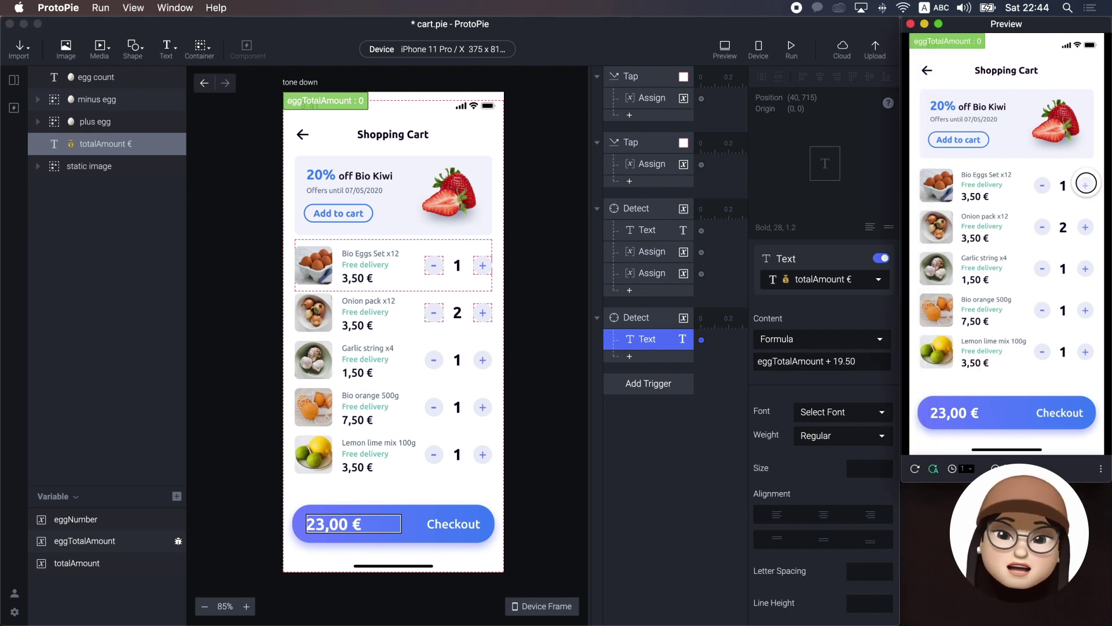
left_click(1086, 184)
left_click(1086, 184)
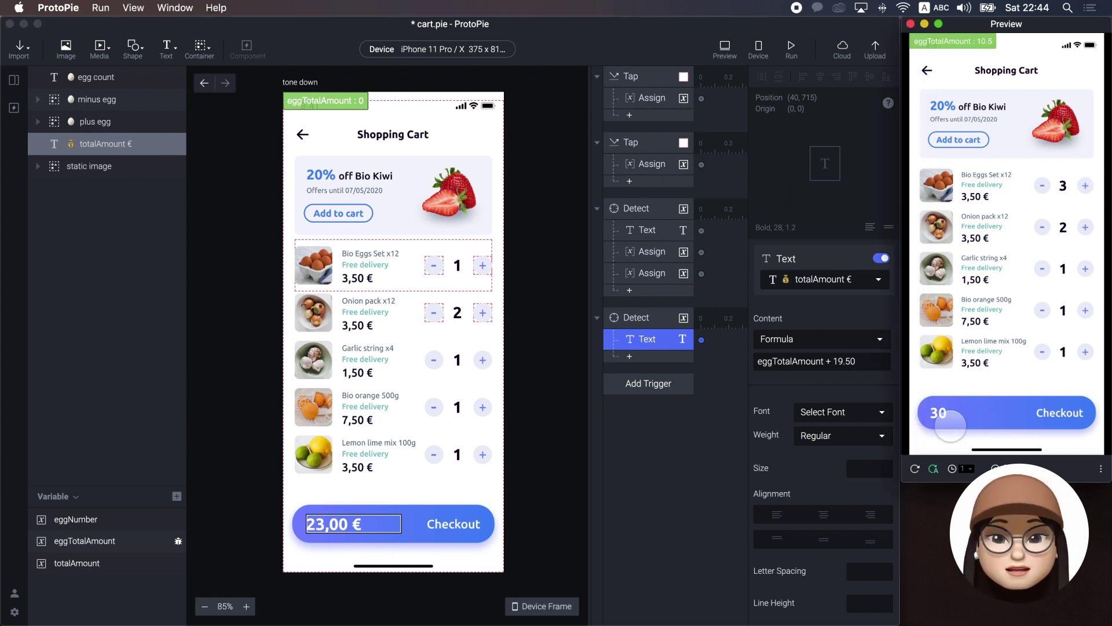
left_click(1043, 185)
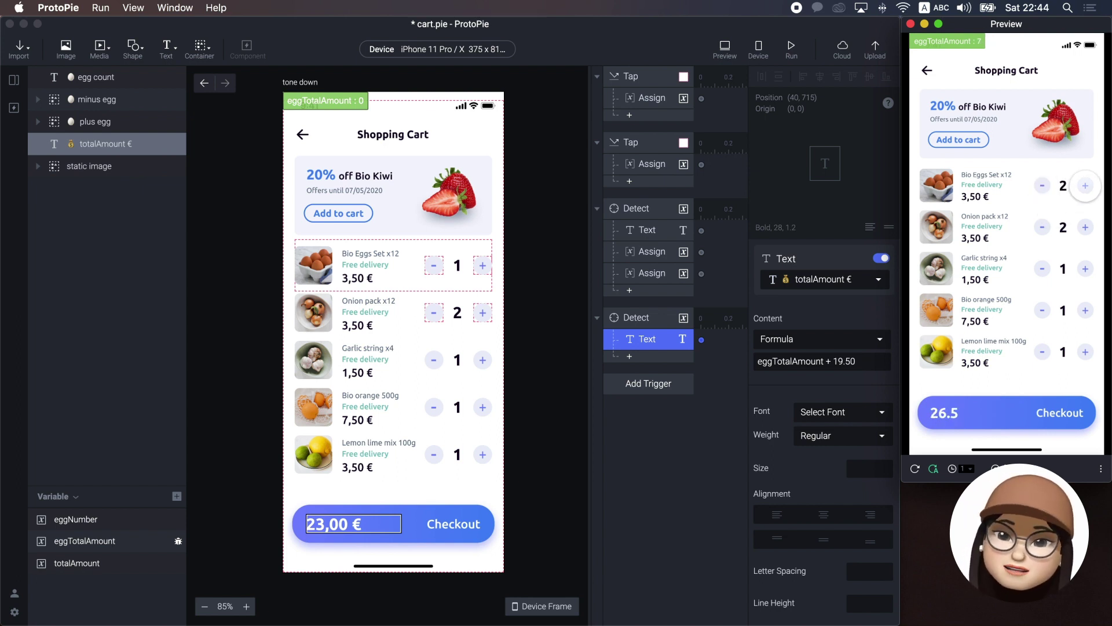
left_click(1086, 185)
left_click(1041, 187)
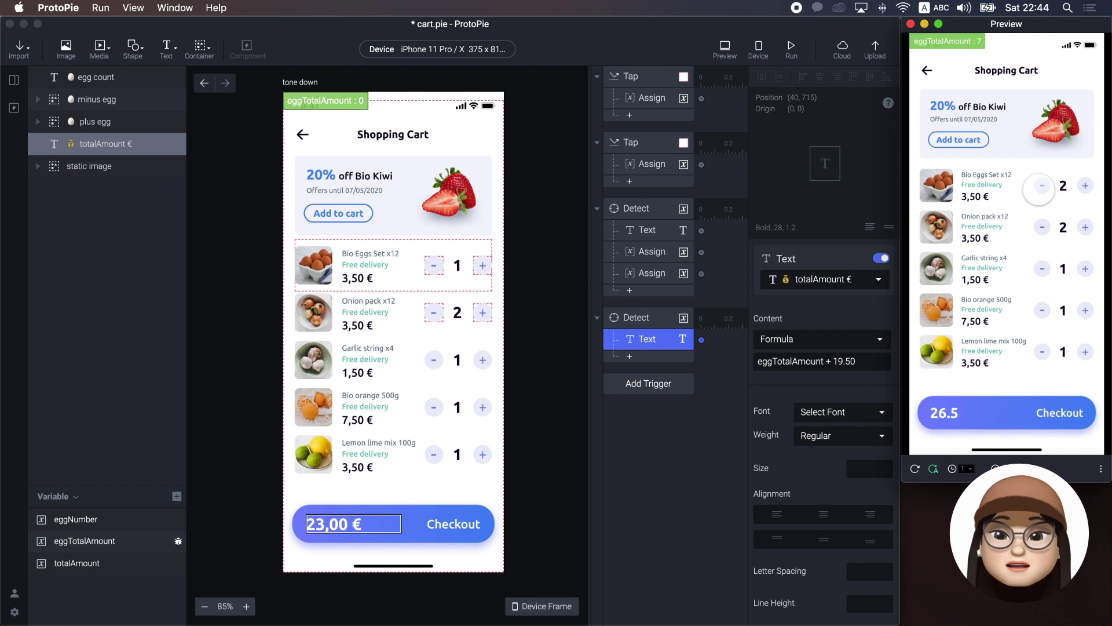
left_click(1040, 186)
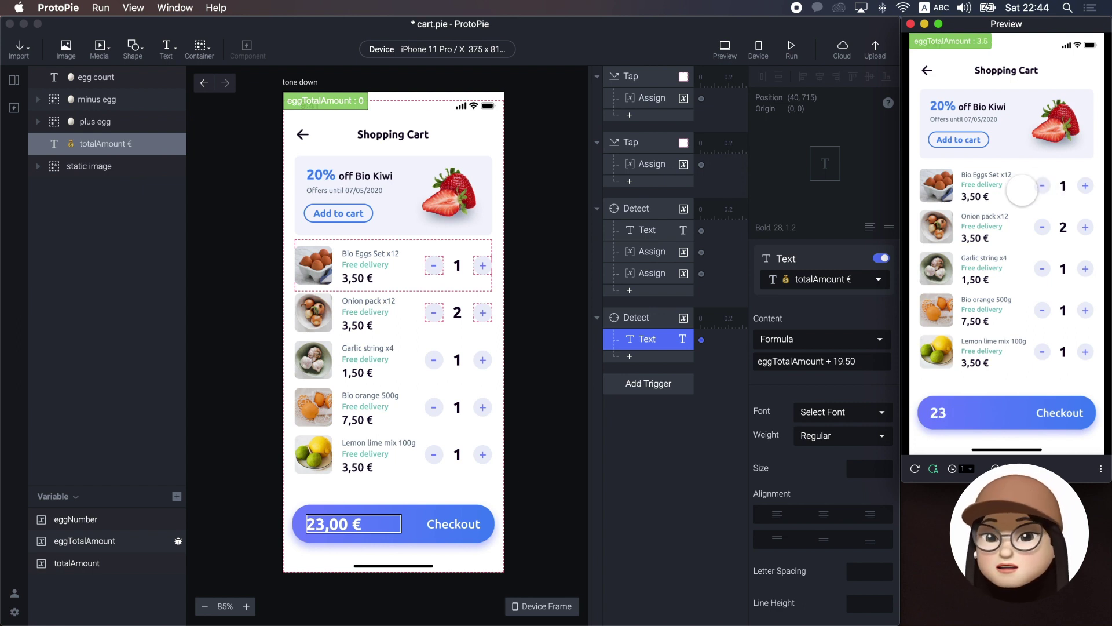
left_click(1041, 187)
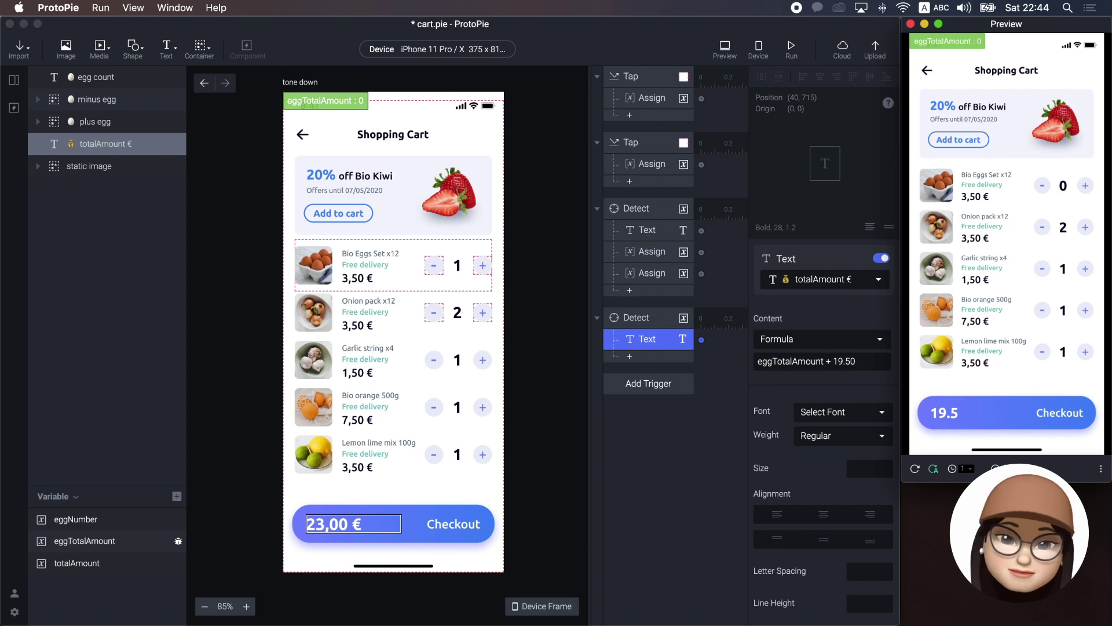
key("super+Tab")
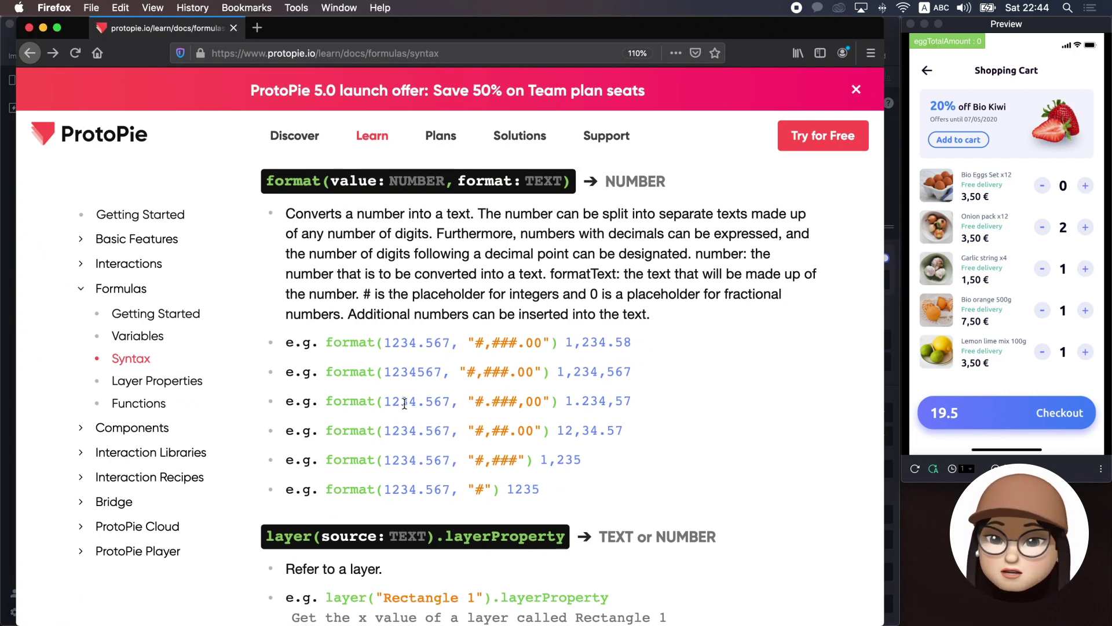
- Select the "#.###,00" pattern in the format() example, then minimize Firefox
left_click(324, 401)
left_click(466, 402)
left_click_drag(466, 401, 549, 400)
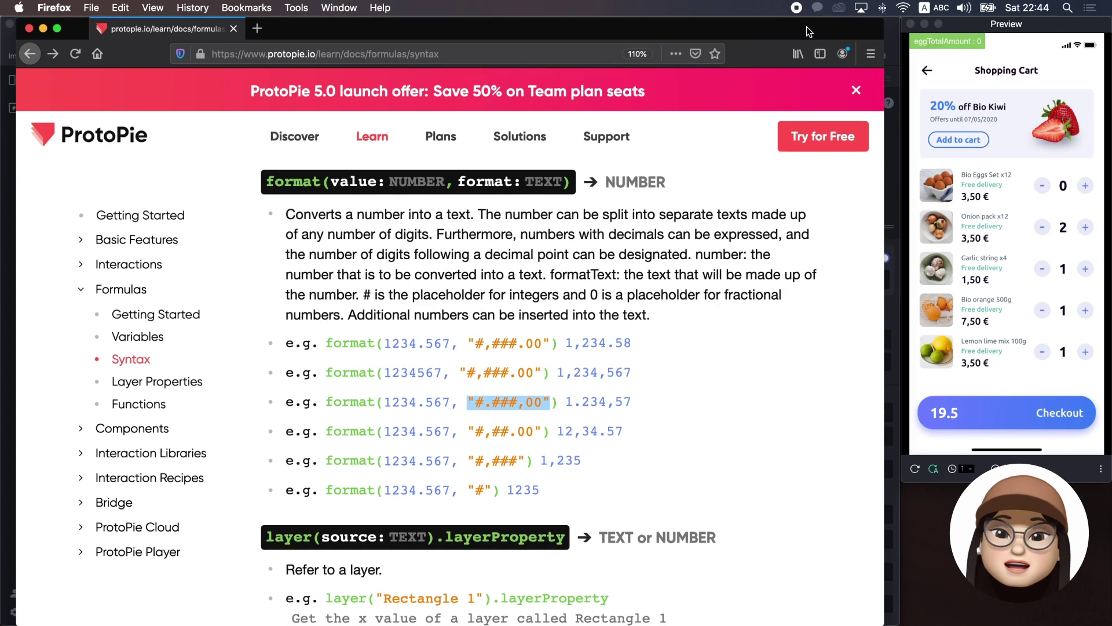
key("super+m")
- Wrap the total formula as format(eggTotalAmount + 19.50,"#.###,00")
left_click(826, 364)
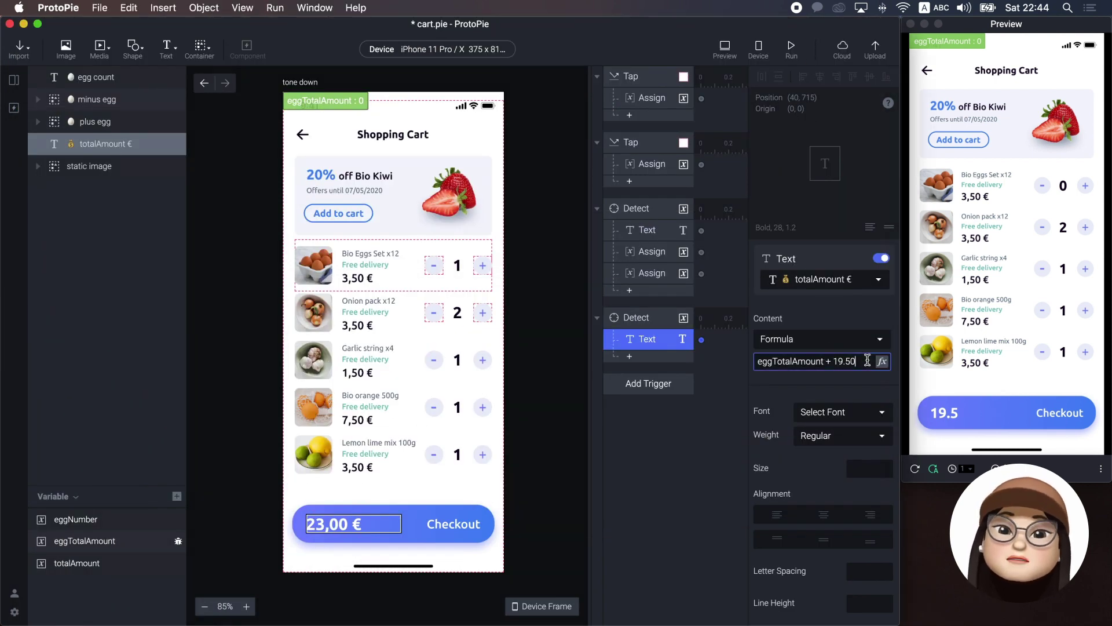
left_click(880, 362)
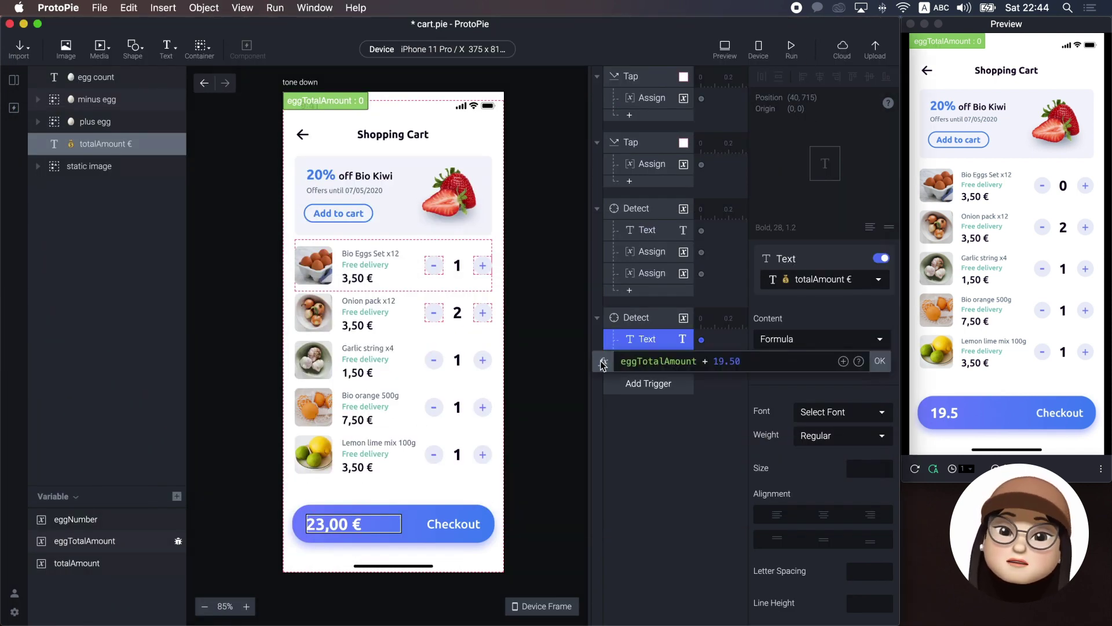
type("format(")
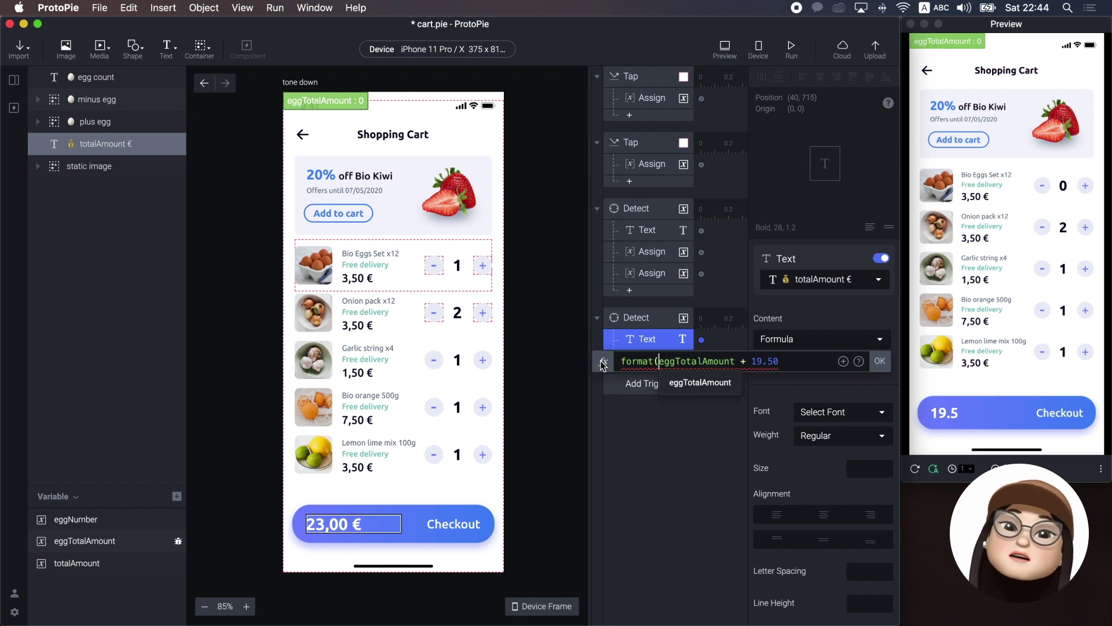
left_click(780, 362)
type(",\"#.###,00\")")
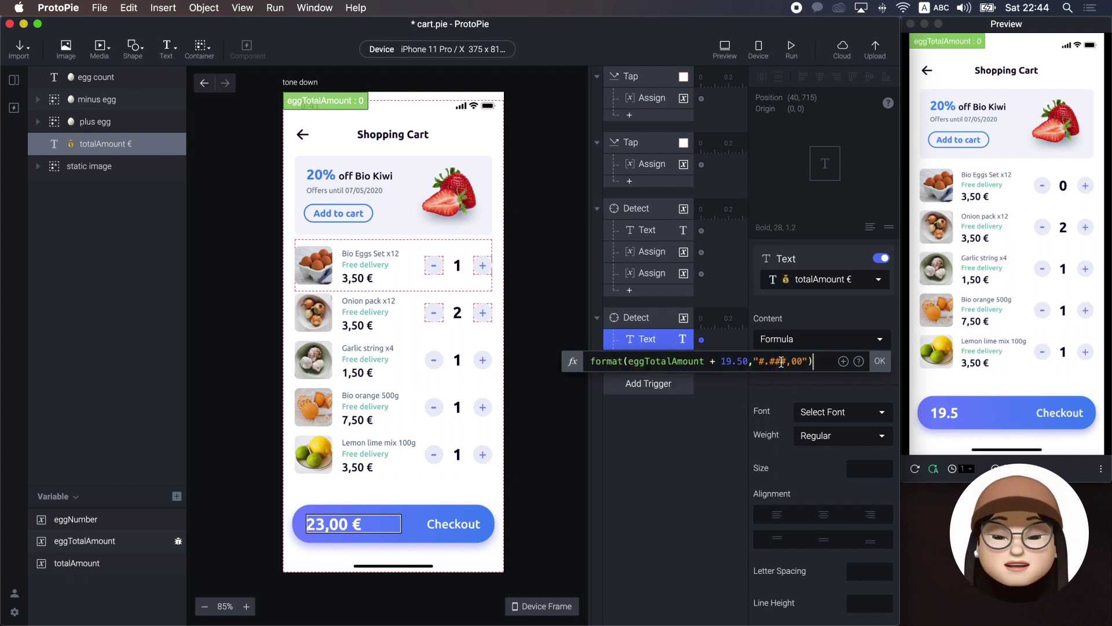
key("Return")
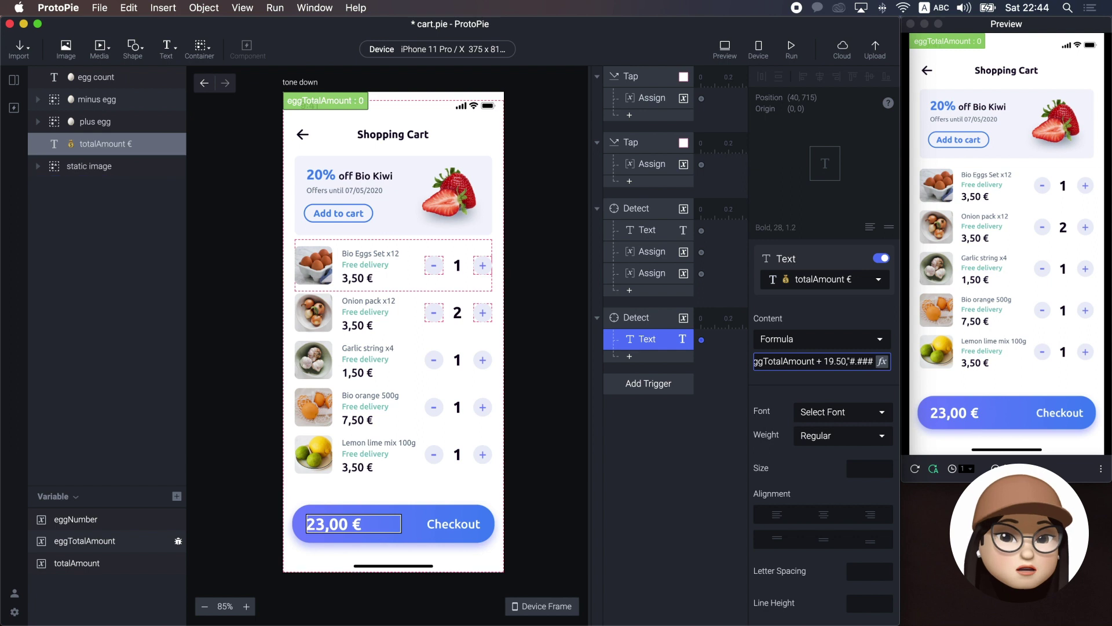
- Append + "€" to the checkout total's formatted formula
left_click(357, 524)
left_click(356, 525)
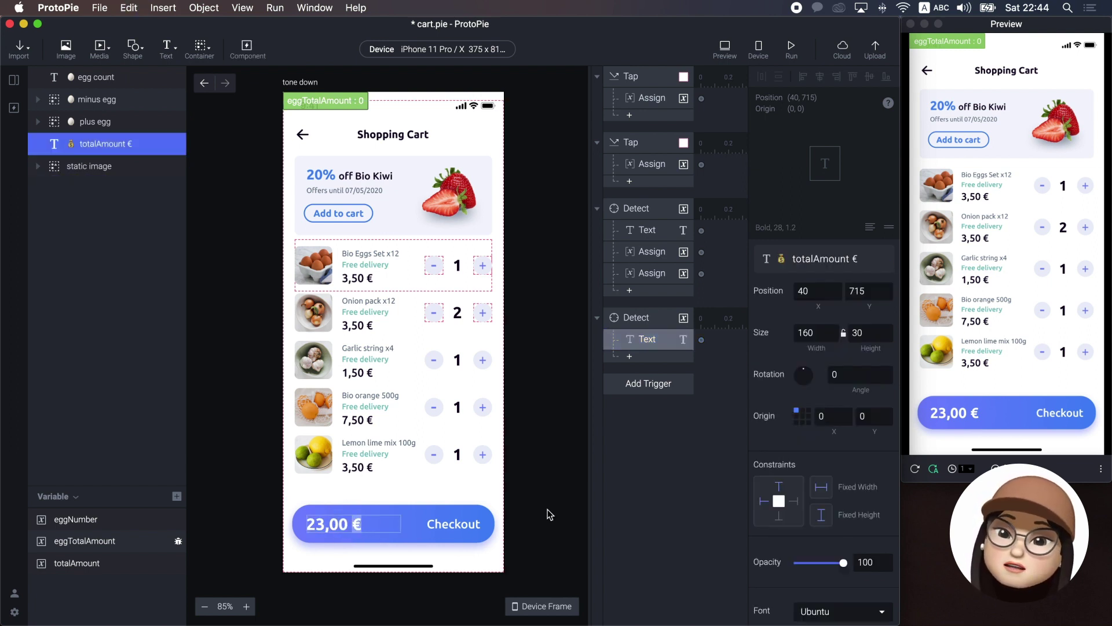
left_click(646, 340)
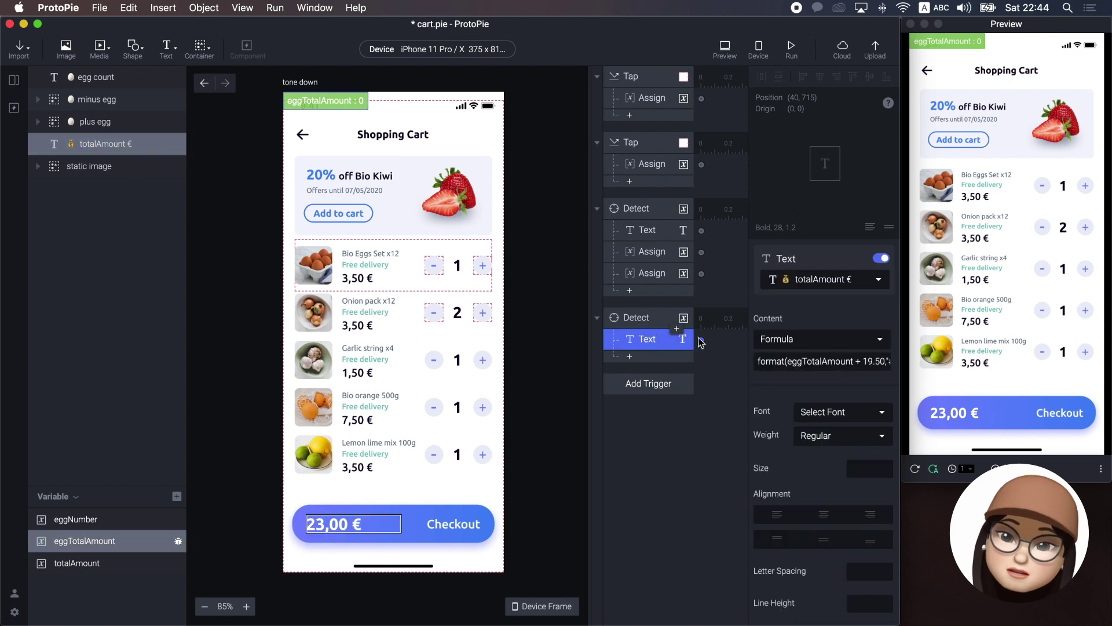
left_click(880, 361)
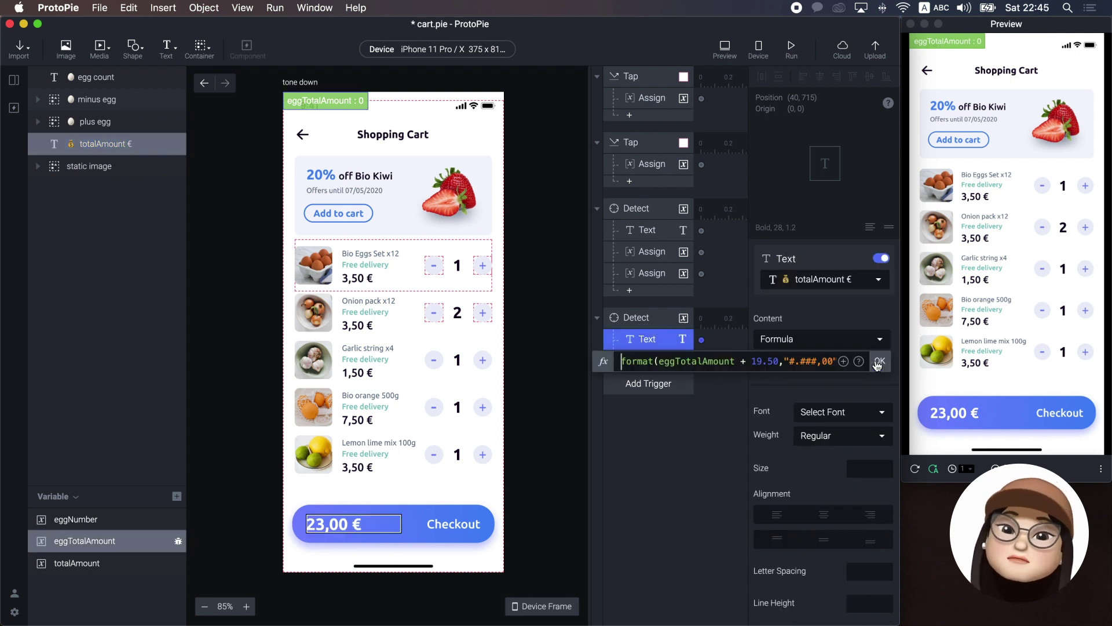
double_click(820, 360)
left_click(820, 360)
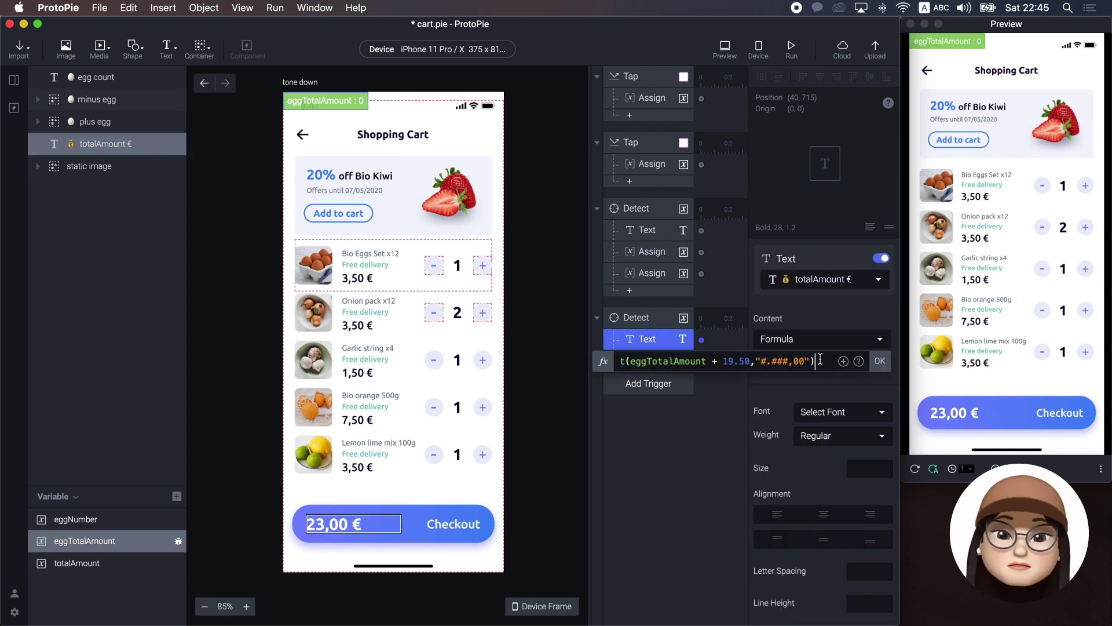
type("+")
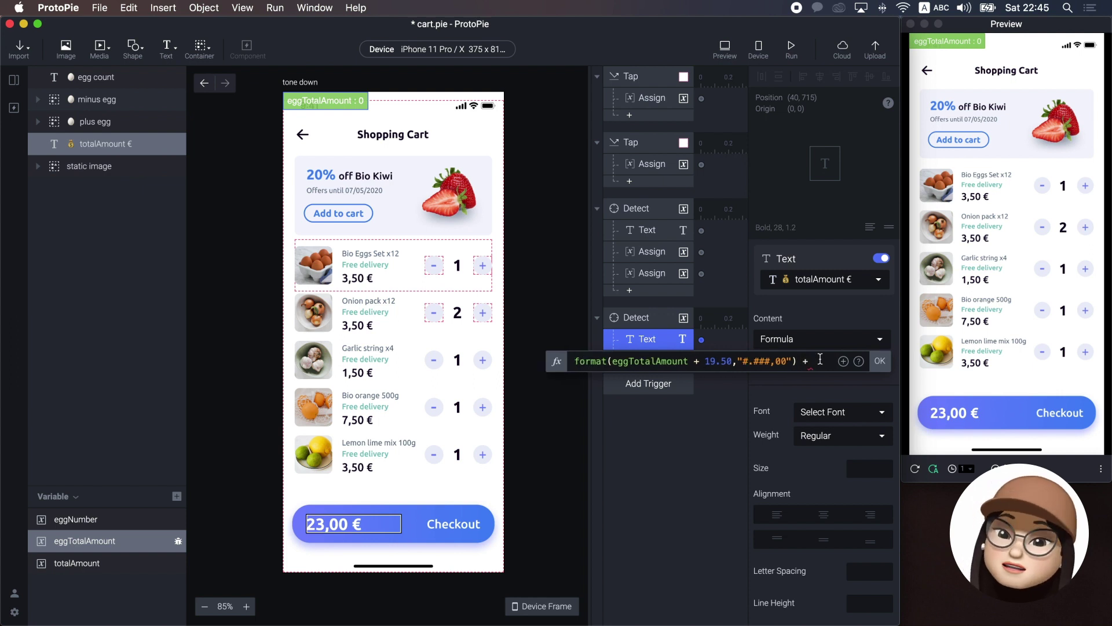
type(" \"€")
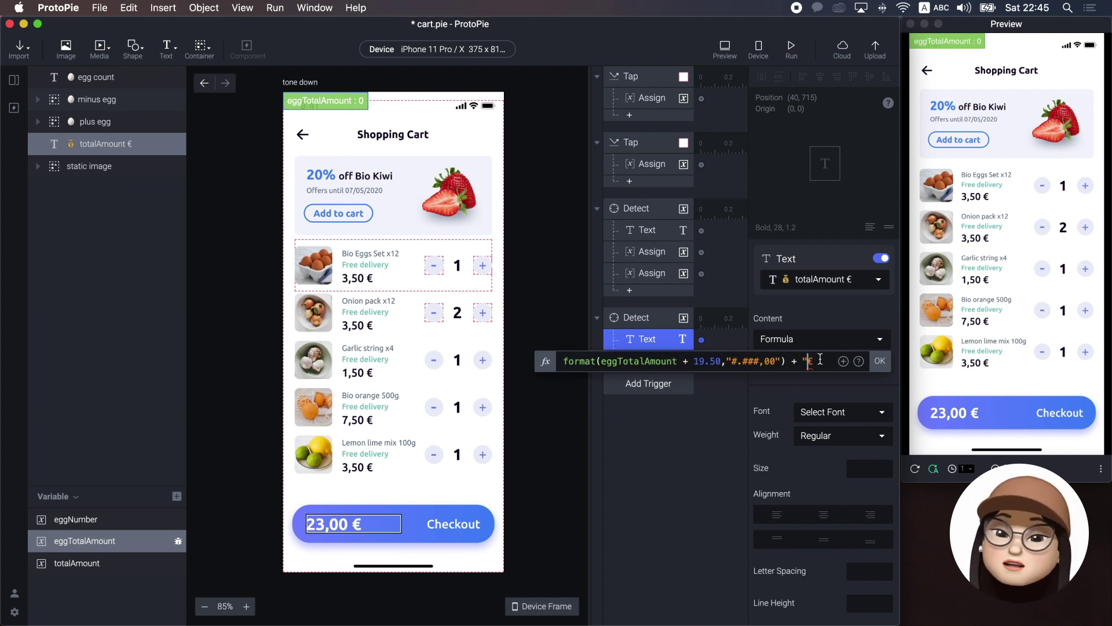
type("\"")
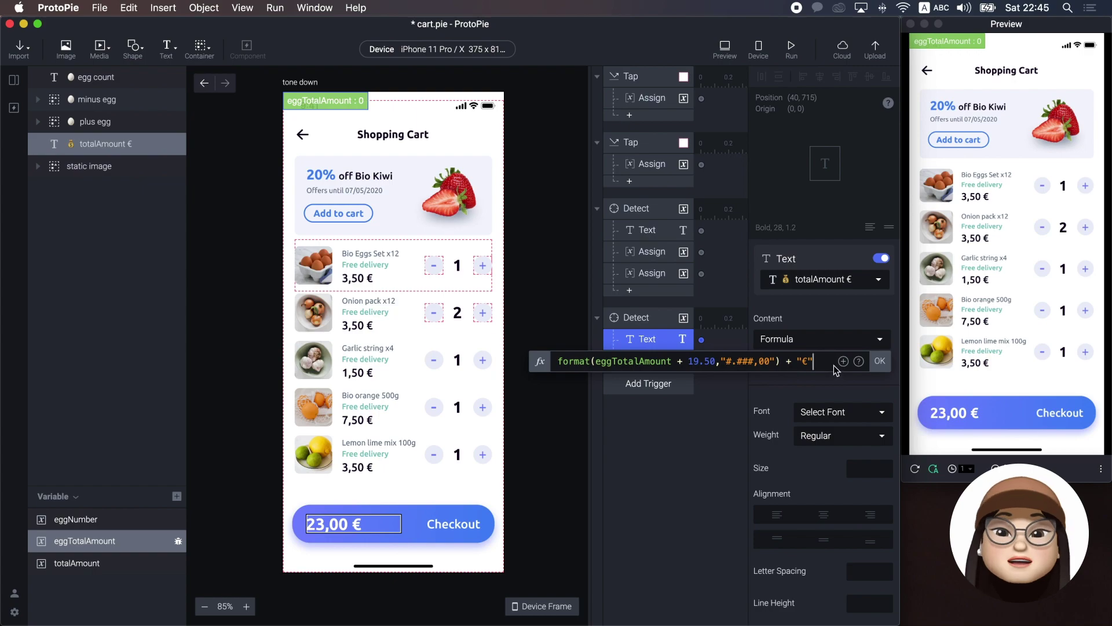
left_click(875, 364)
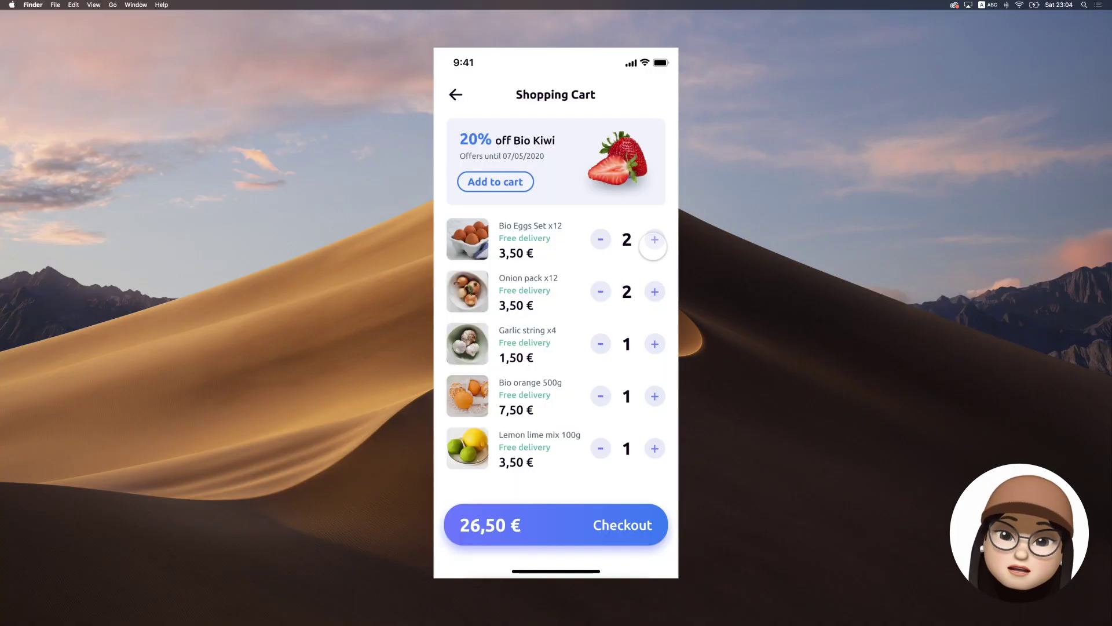
- Raise and lower the egg count repeatedly, finishing at 1 egg with 23,00 €
left_click(654, 239)
left_click(602, 239)
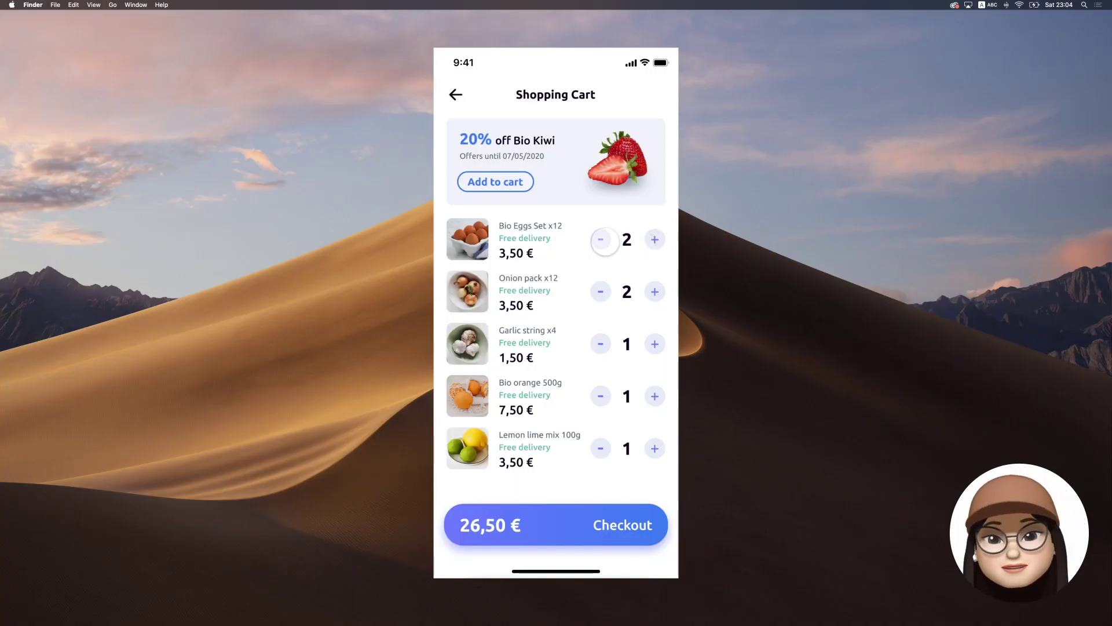
left_click(602, 240)
left_click(654, 239)
left_click(655, 239)
left_click(654, 239)
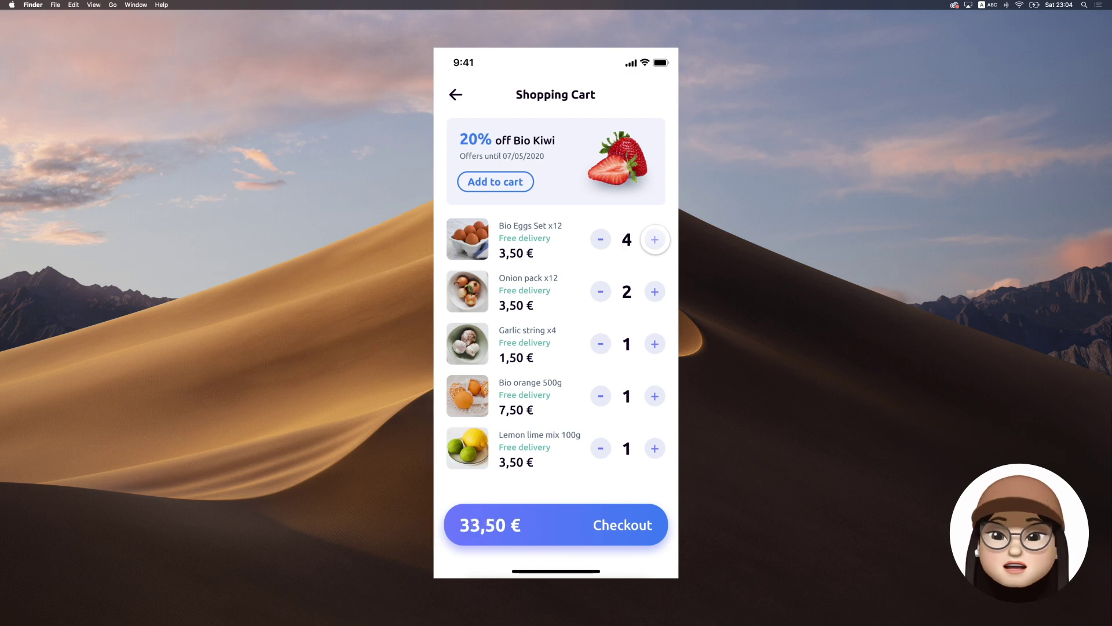
left_click(654, 240)
left_click(602, 239)
left_click(602, 239)
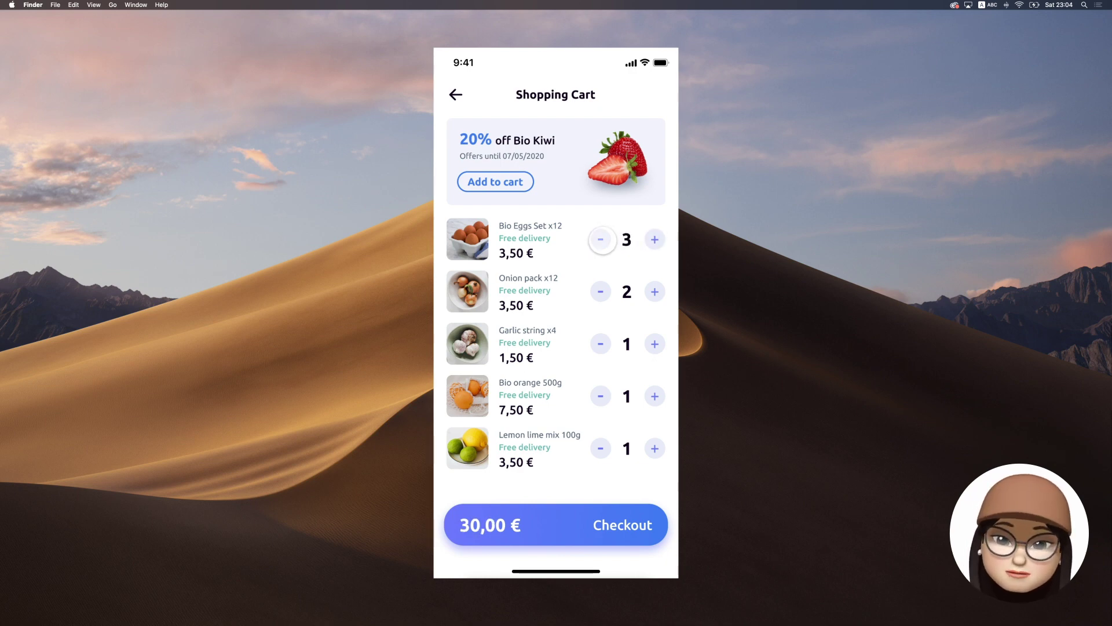
left_click(602, 239)
left_click(602, 239)
left_click(602, 239)
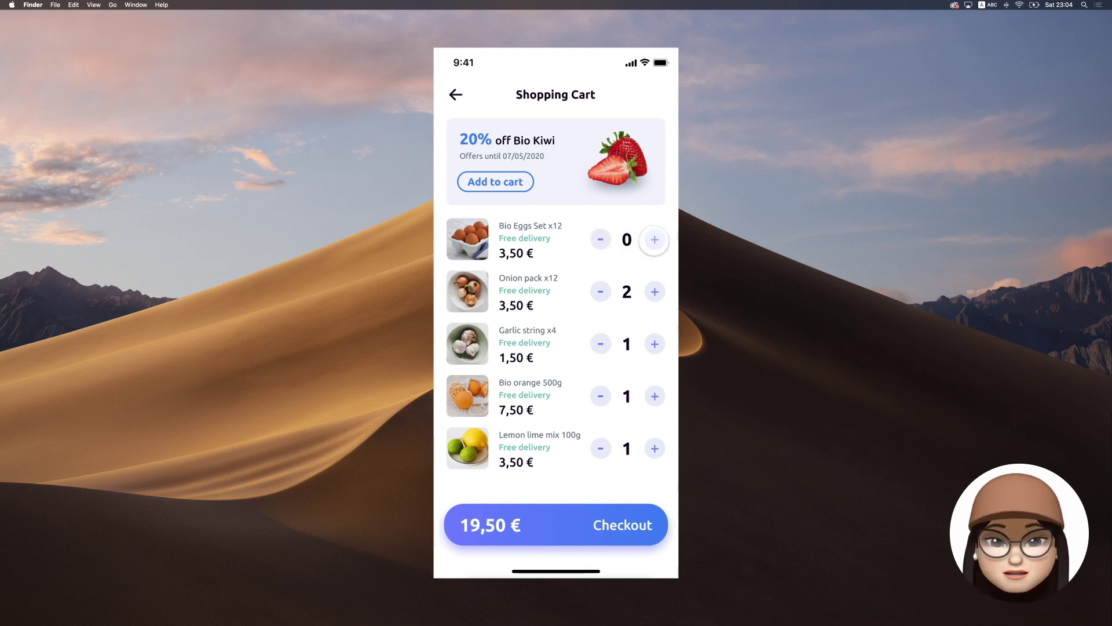
left_click(654, 239)
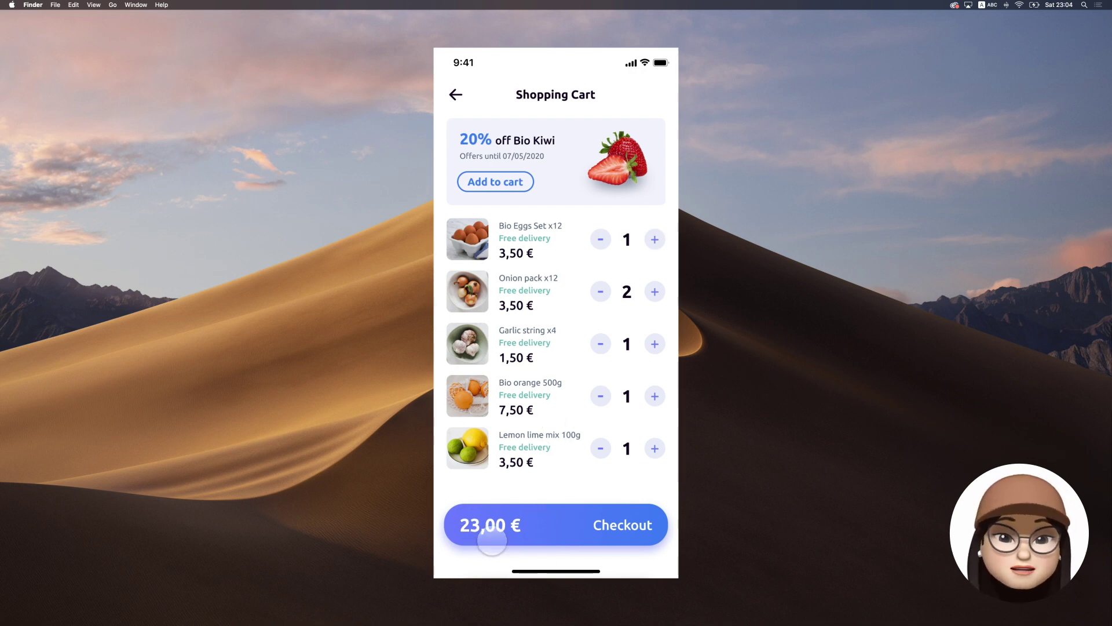